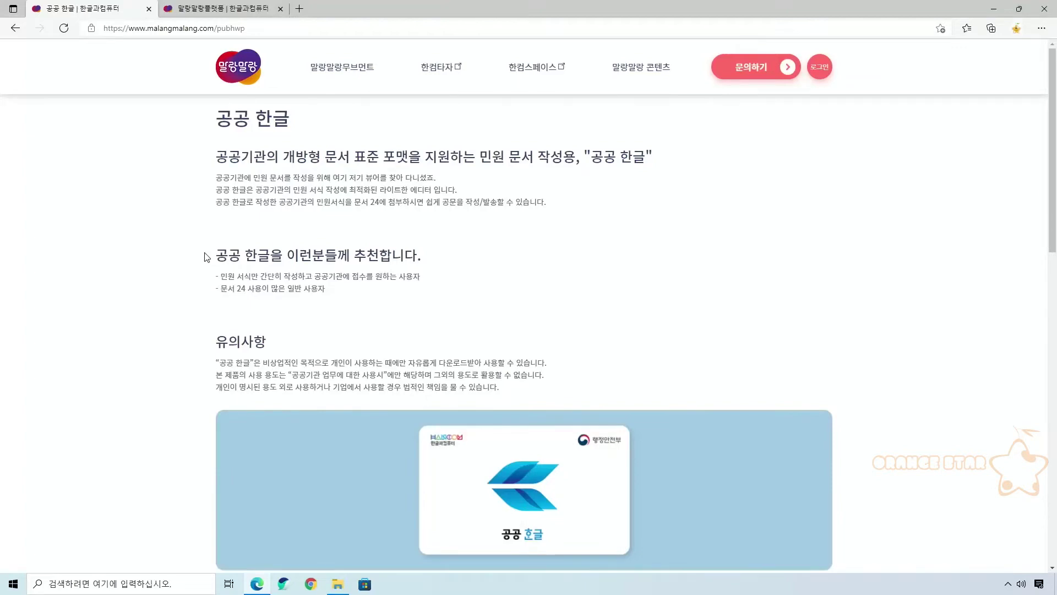
Download the 공공 한글 installer PublicHwpEditorInstall.exe, run it and allow it to make changes to the device.
scroll(207, 257, down, 5)
click(502, 302)
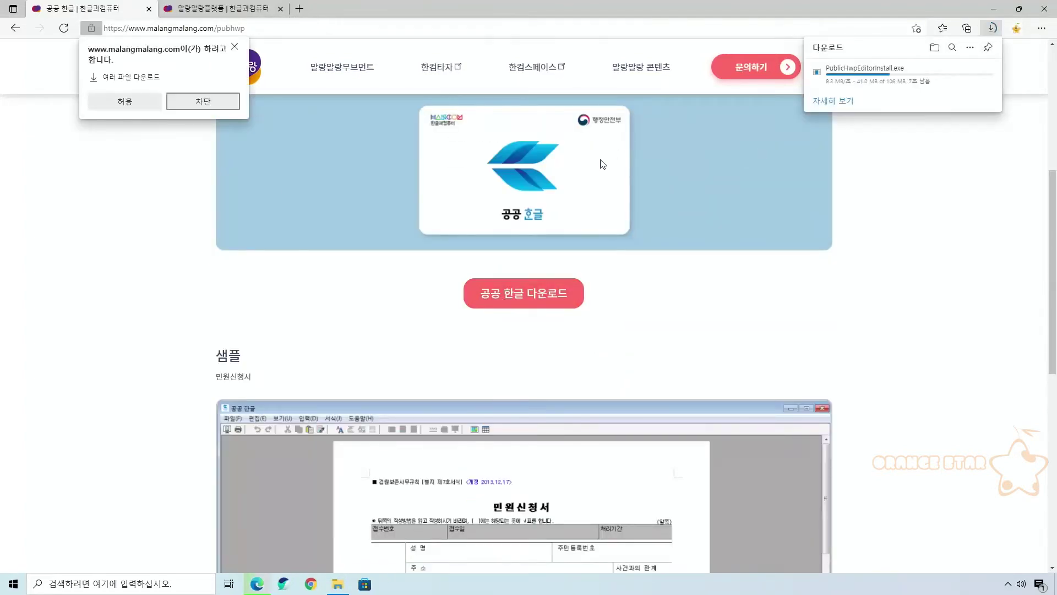
click(836, 81)
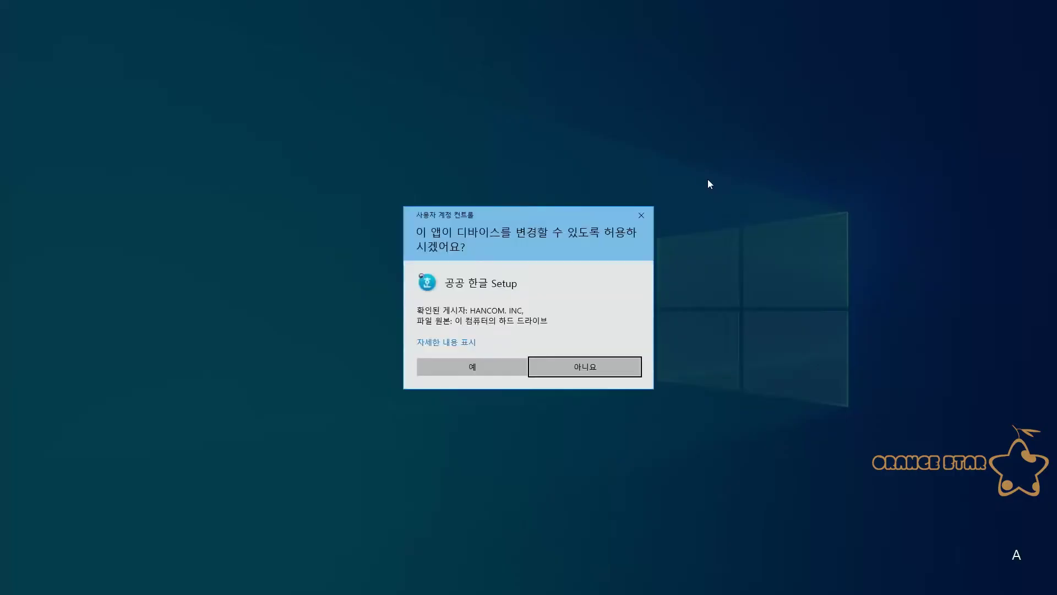
click(458, 373)
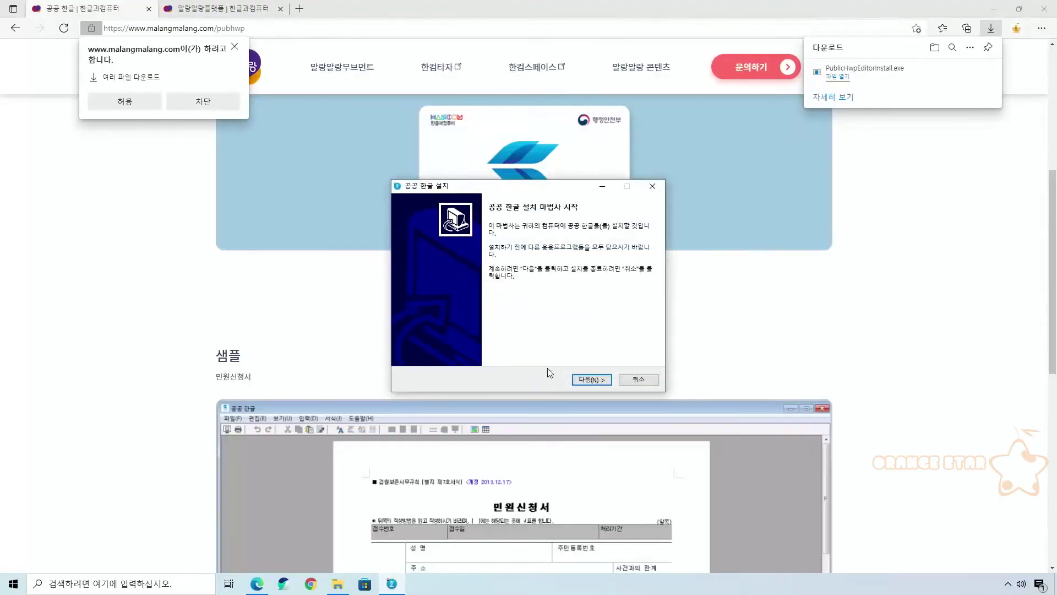
Accept the licence agreement and complete the installation of 공공 한글.
click(576, 380)
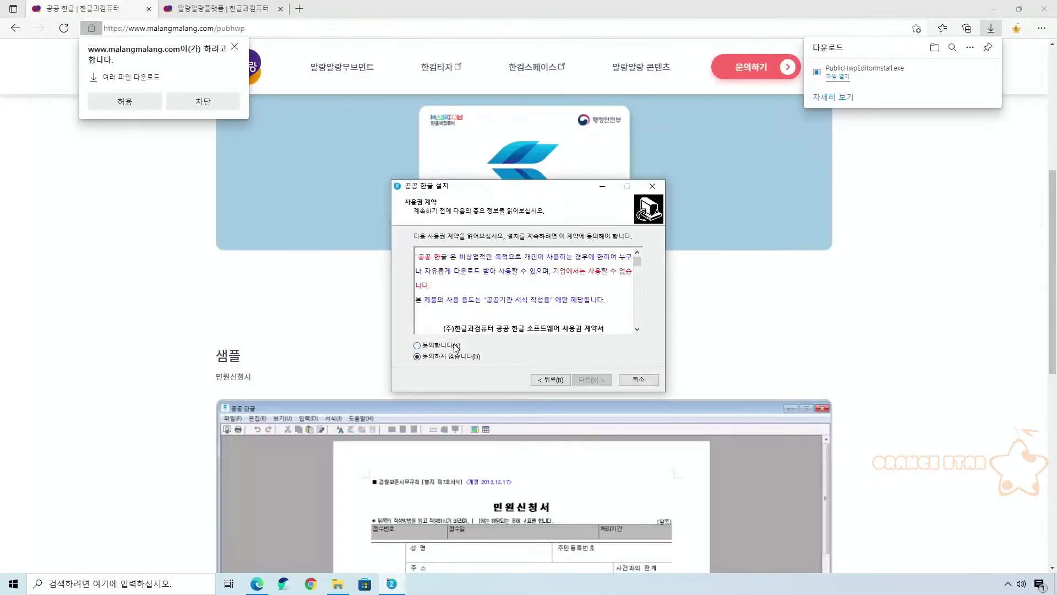
click(580, 380)
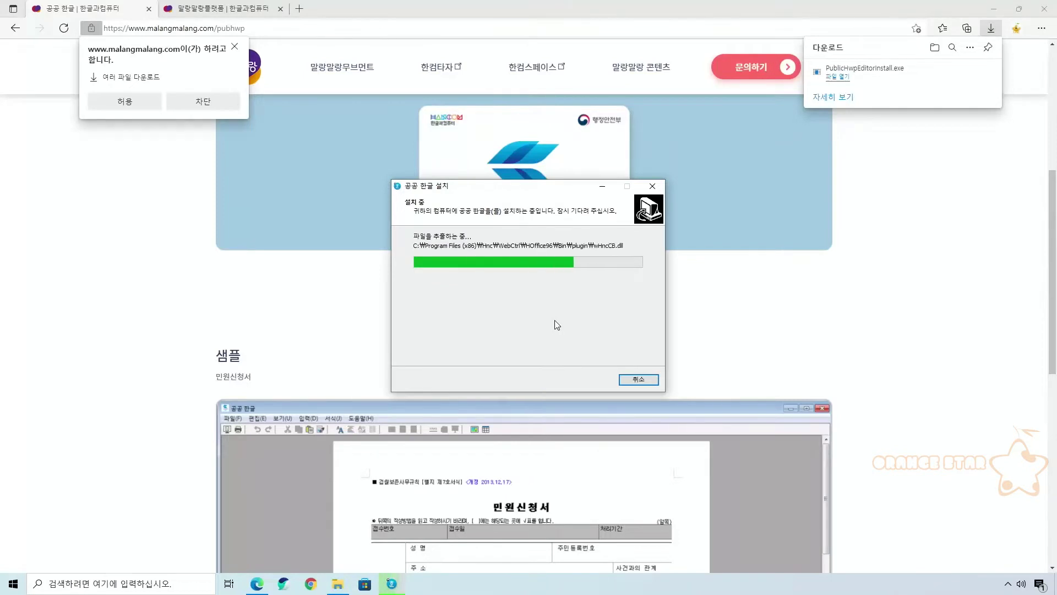
click(584, 381)
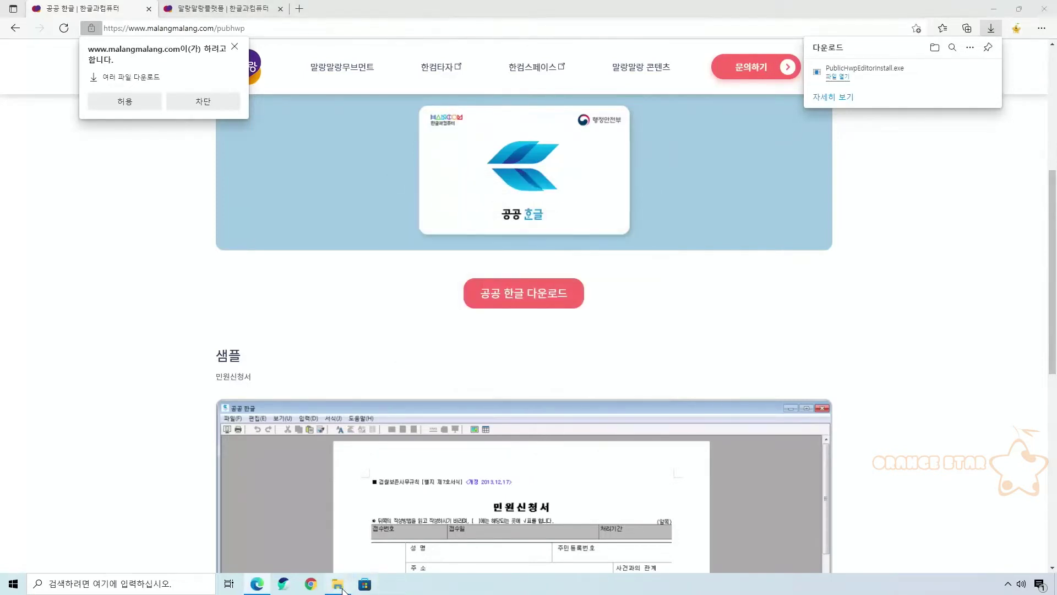
Open 저속전기자동차 운행허가신청서.hwp from the Documents folder in 공공 한글.
double_click(551, 230)
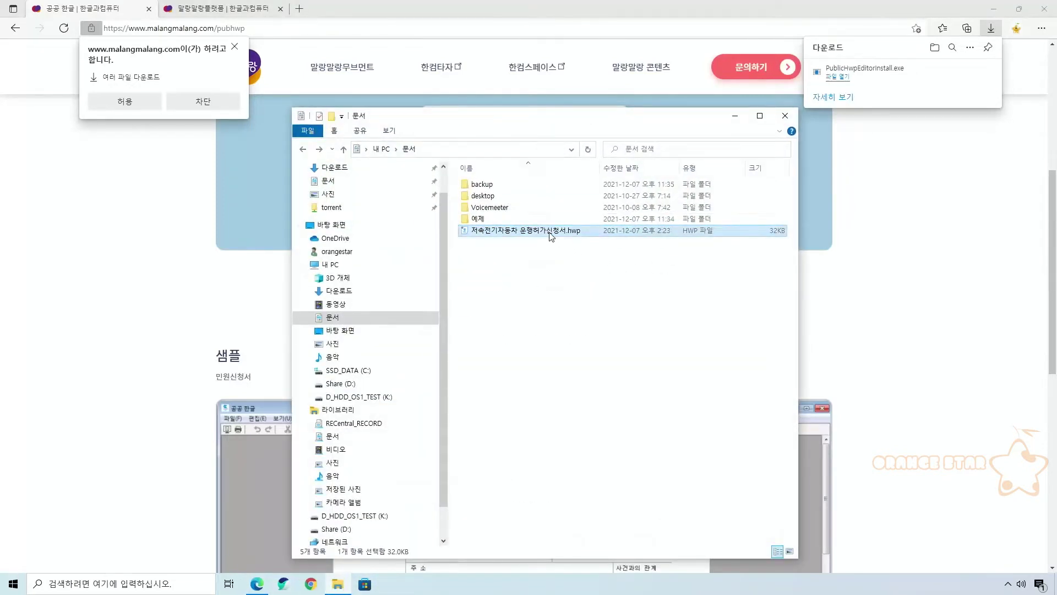
click(546, 371)
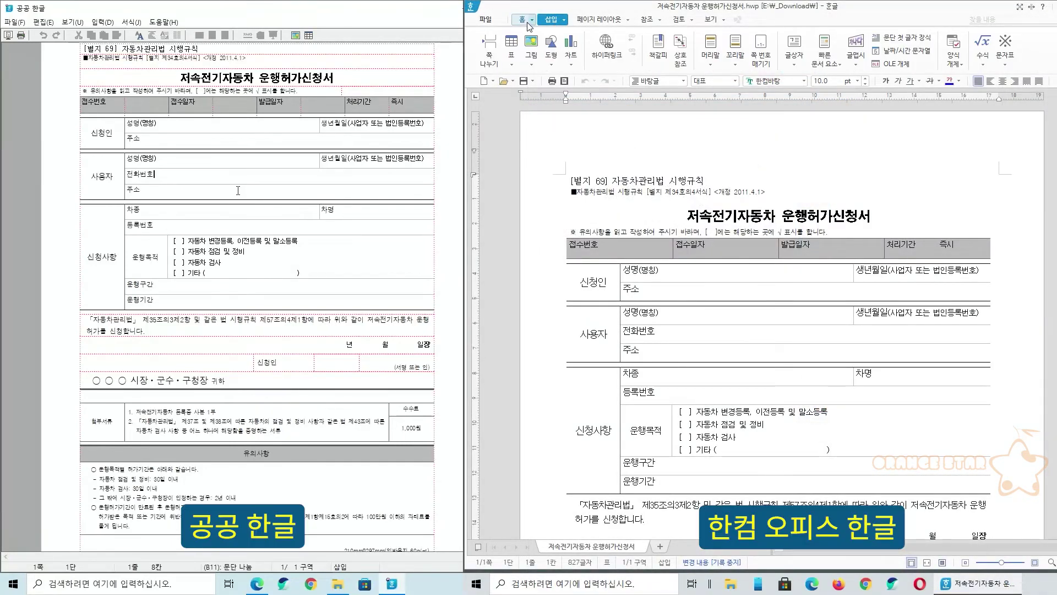
Switch to Hancom Office 한글 and examine its home, page layout, reference, review and view tool sets.
click(523, 20)
click(599, 21)
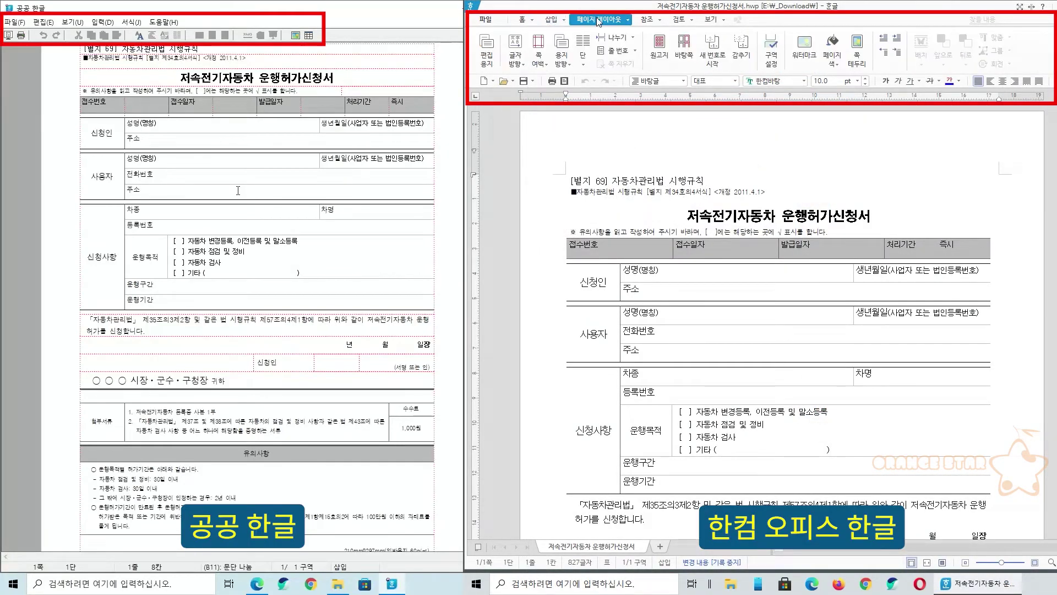
click(647, 20)
click(680, 21)
click(712, 21)
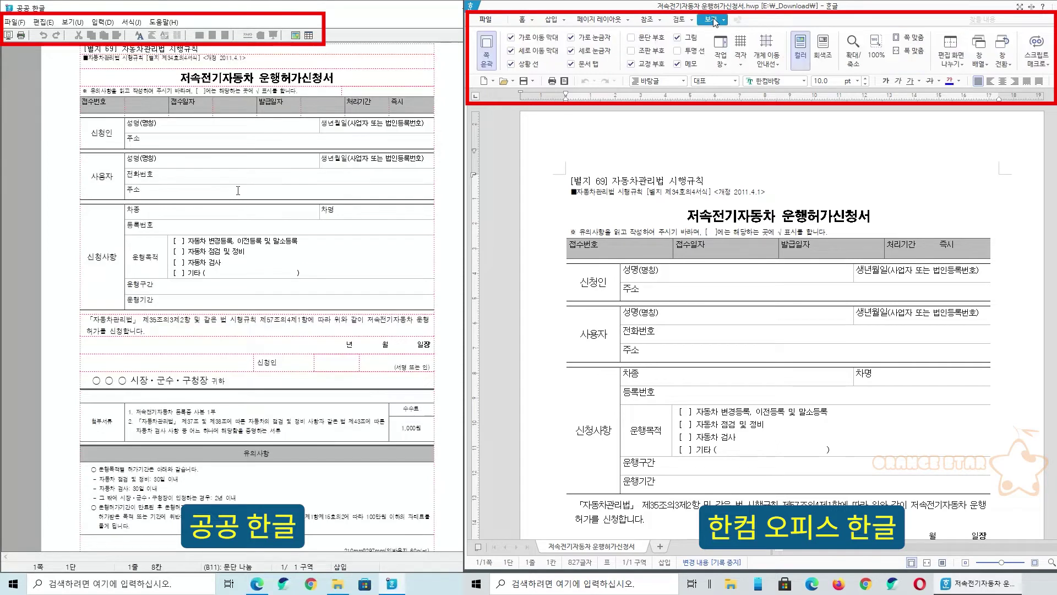
click(523, 21)
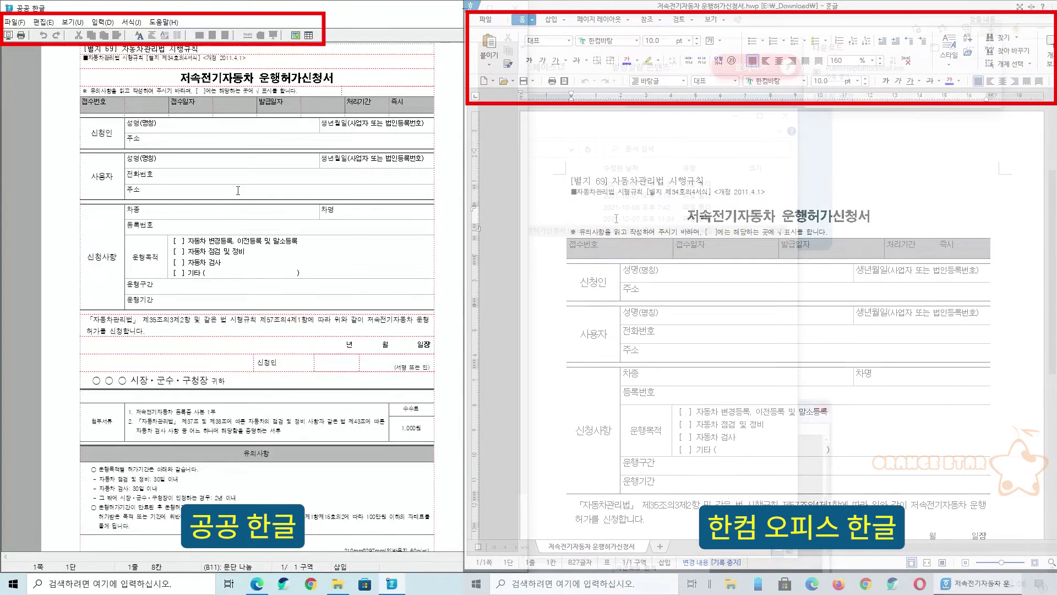
Place the cursor in the applicant's 주소 field of the form, and exit 공공 한글.
click(174, 142)
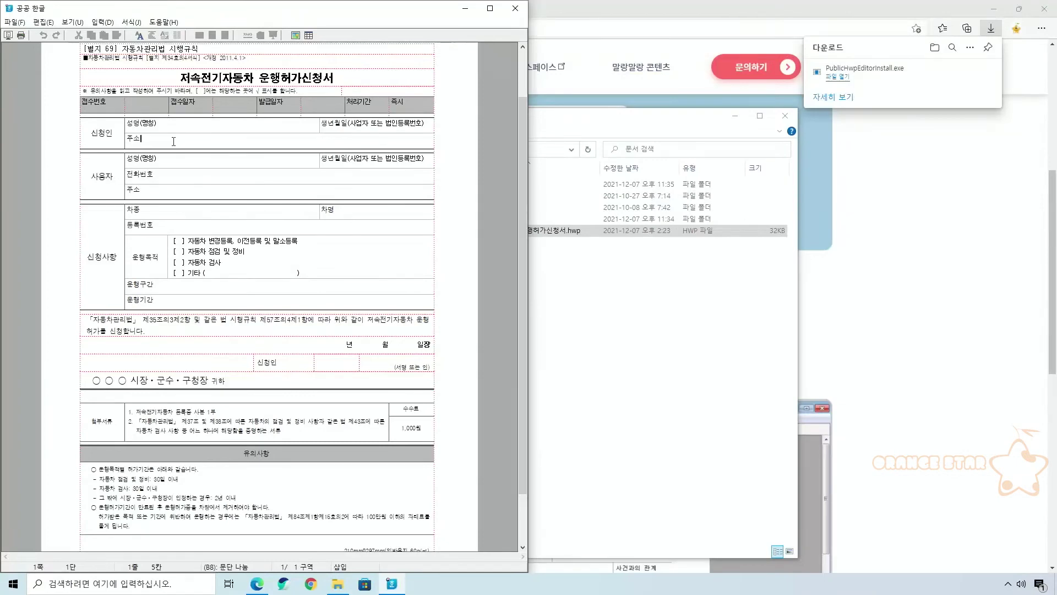
click(516, 9)
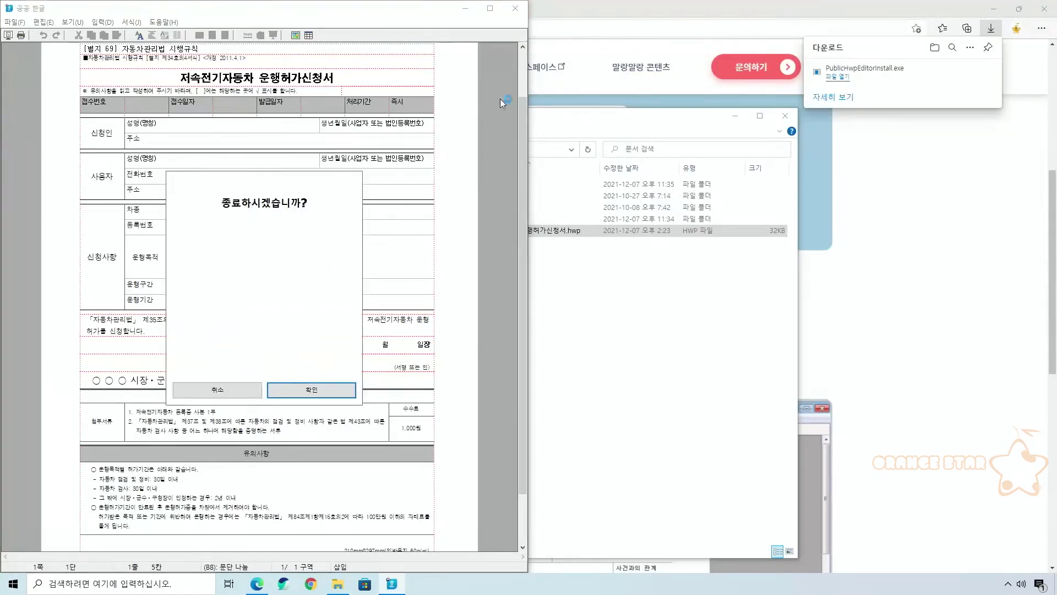
click(312, 390)
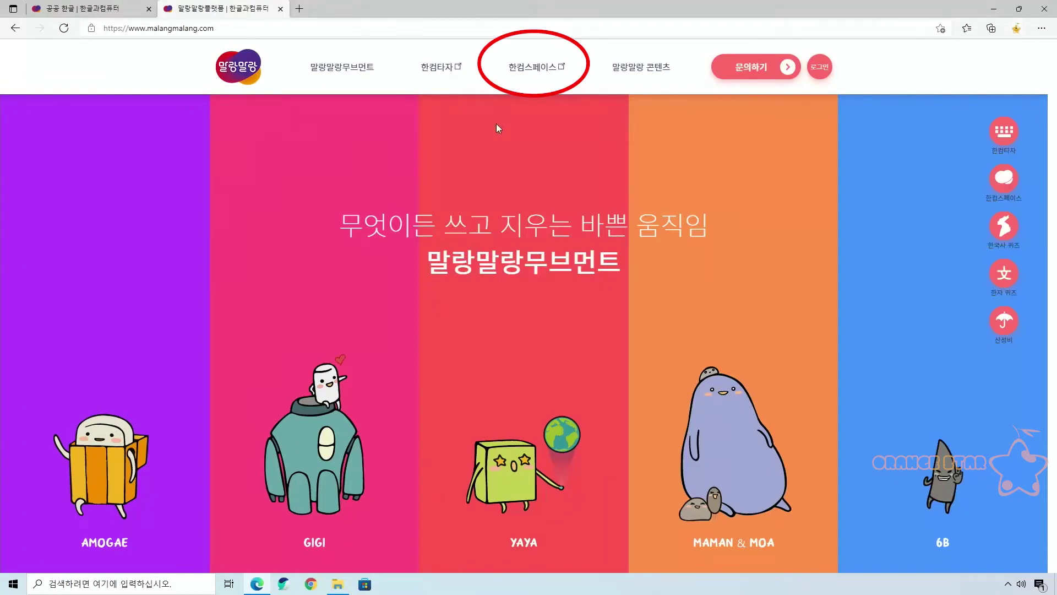
Open Hancom Space from the 말랑말랑 site and start a free sign-up with a Facebook account.
click(519, 71)
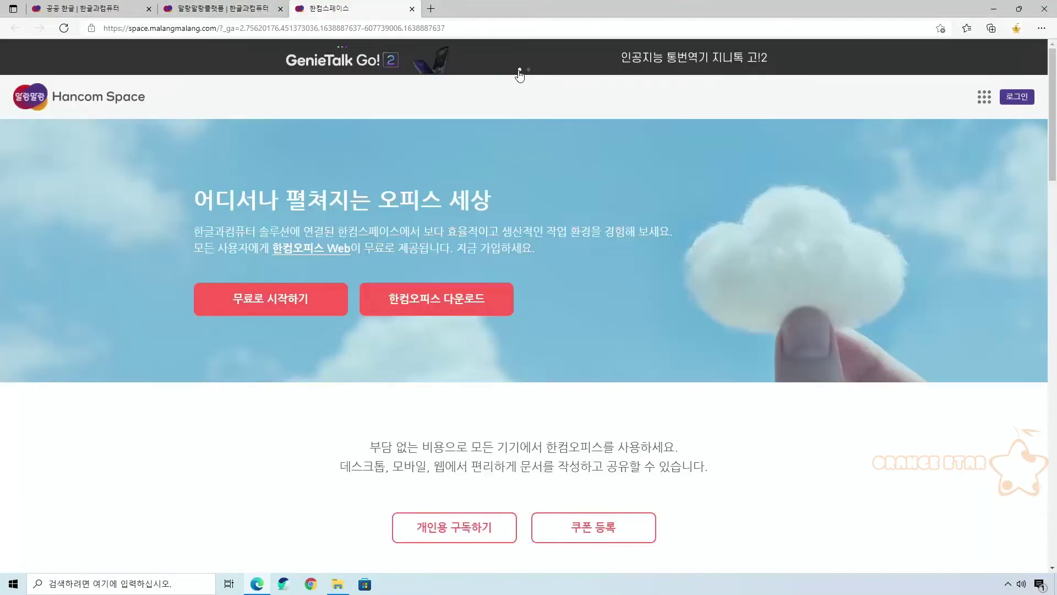
click(288, 307)
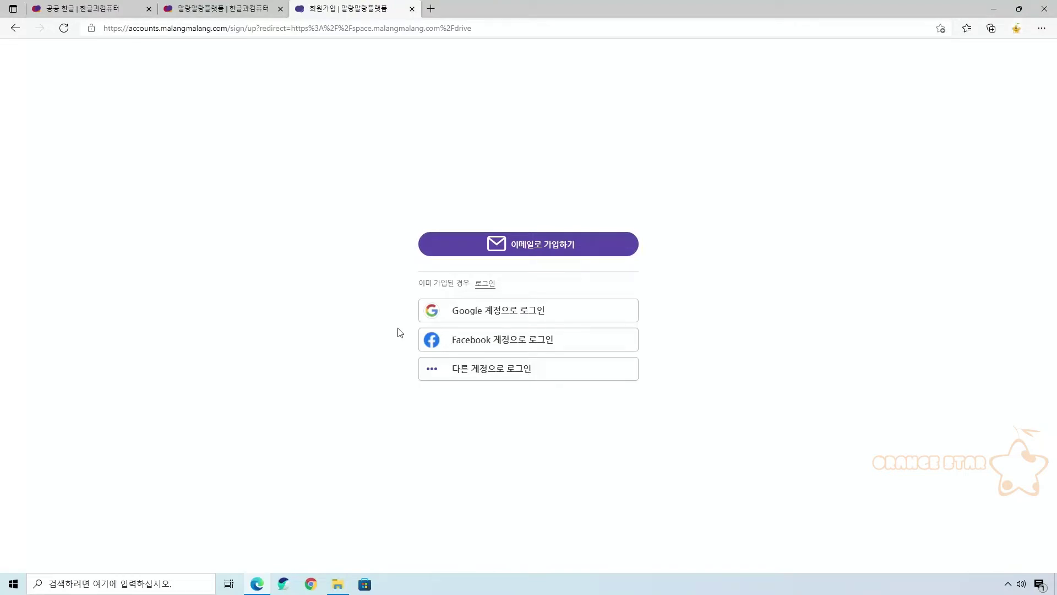
click(459, 346)
Log in to Facebook with the account e-mail and password and approve the connection to the platform.
text(•••••••••••••••••)
key(Tab)
text(••••••••••)
click(497, 275)
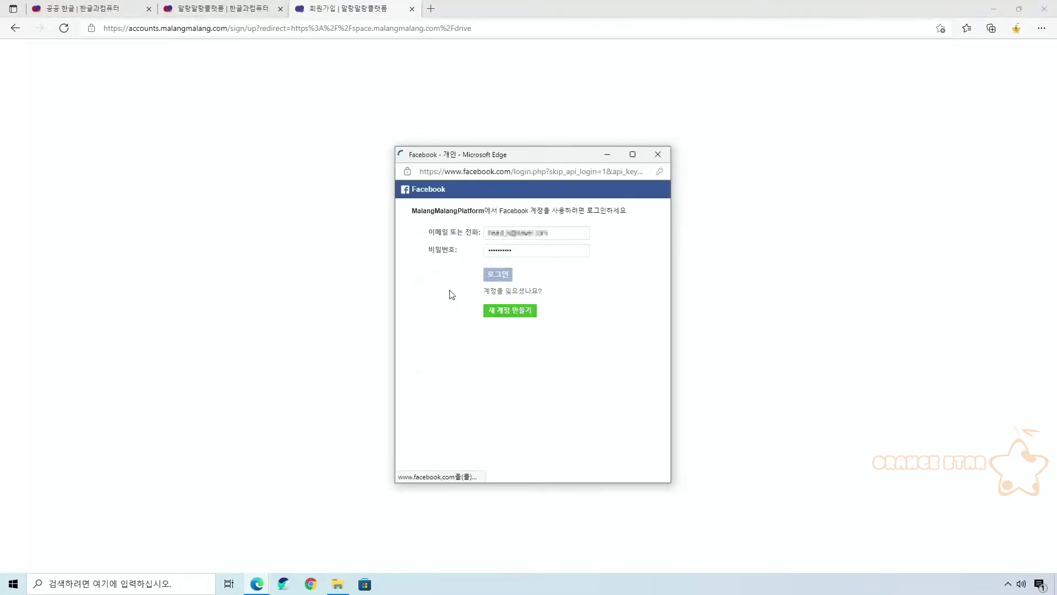
click(527, 358)
scroll(527, 358, down, 2)
click(567, 434)
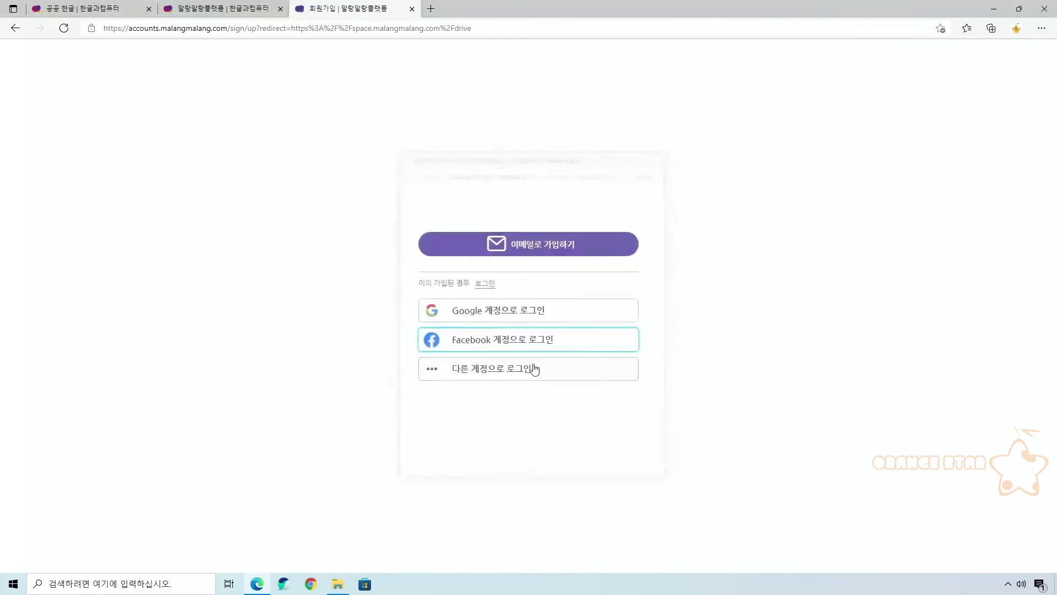
Fill in the sign-up form with the nickname, gender 남자 and date of birth, agree to all terms and submit it.
click(481, 236)
text(••••••••••)
click(431, 278)
click(431, 318)
text(••••••••••)
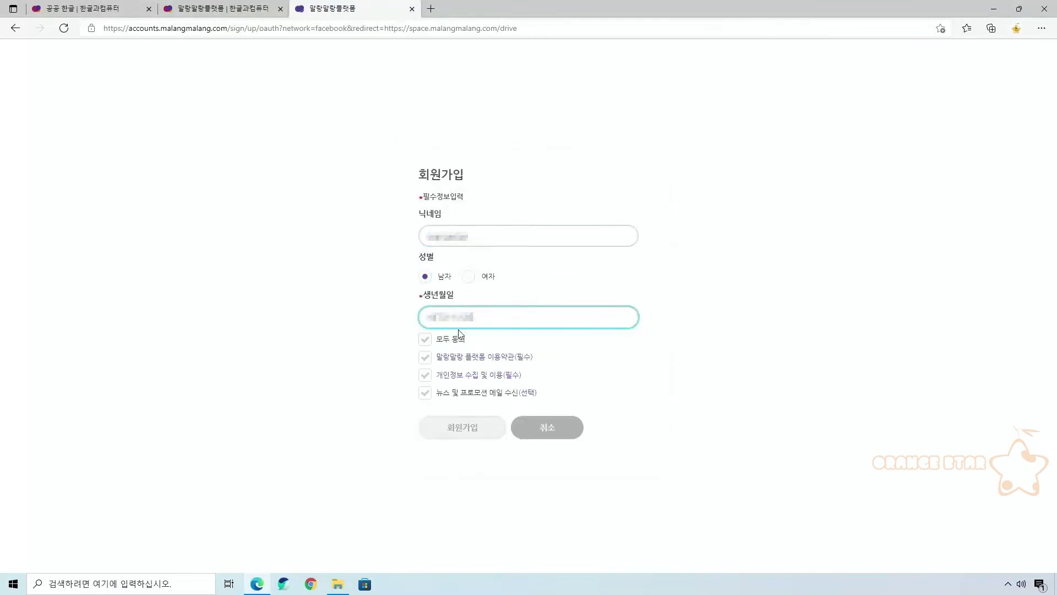
click(425, 340)
click(463, 427)
click(458, 324)
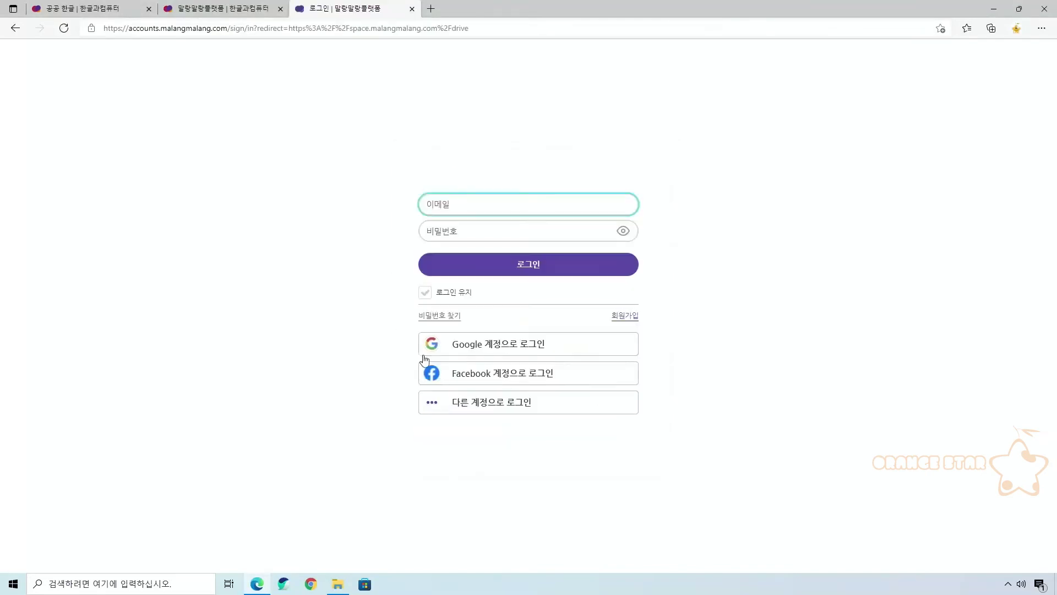
Sign in to Hancom Space with the Facebook account.
click(429, 370)
click(426, 330)
click(520, 372)
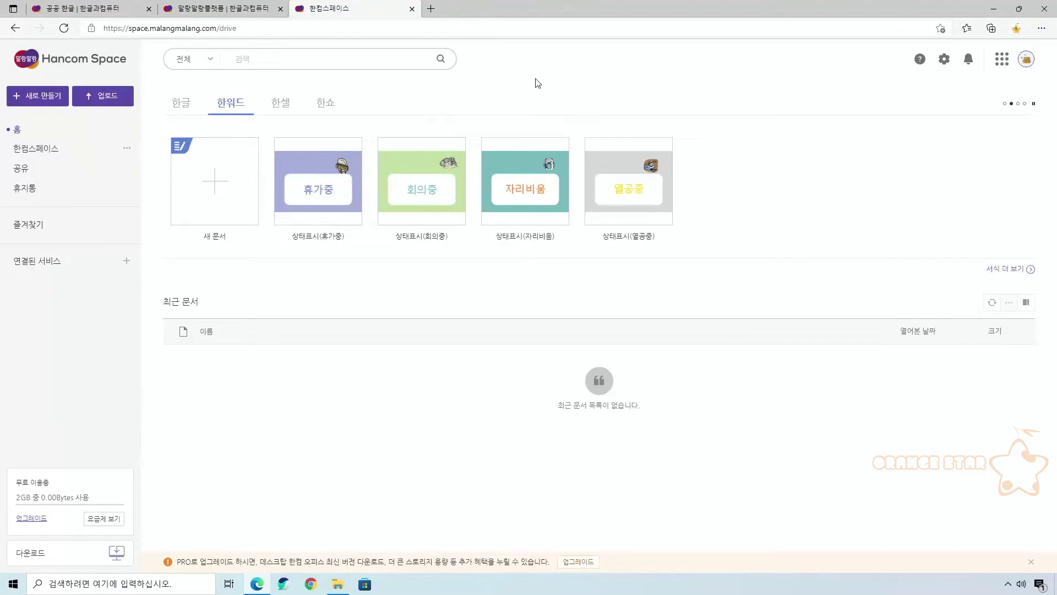
Reopen Hancom Space from the 말랑말랑 site, go to the personal storage and show the 한워드 templates.
click(411, 8)
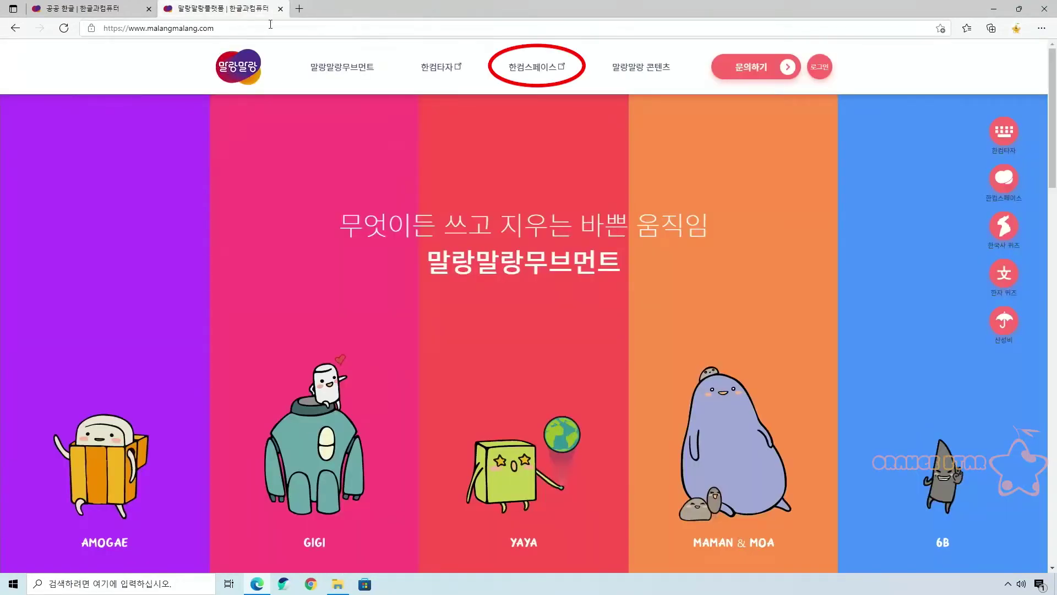
click(549, 74)
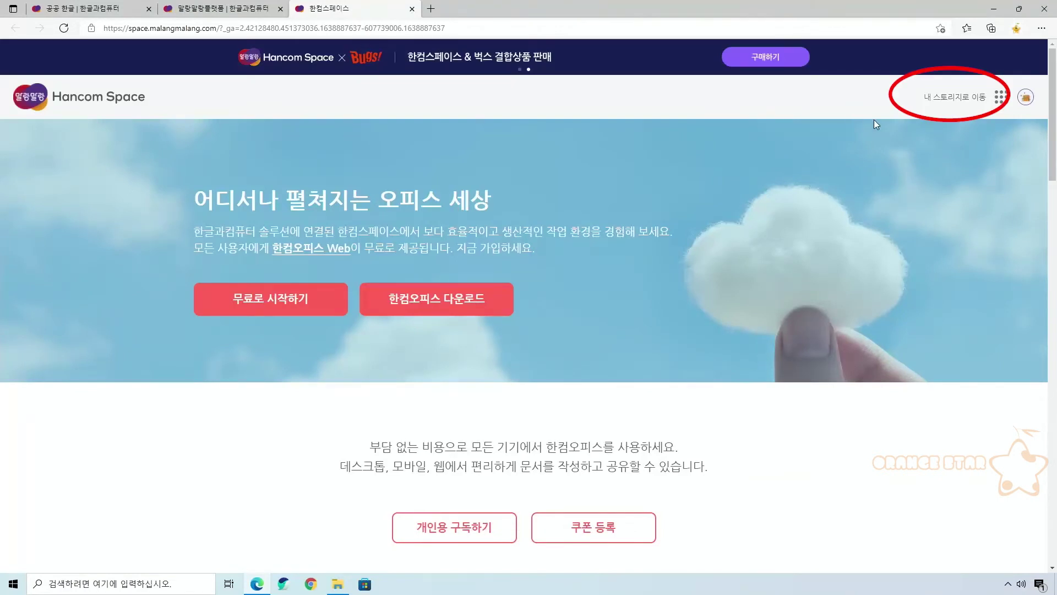
click(946, 104)
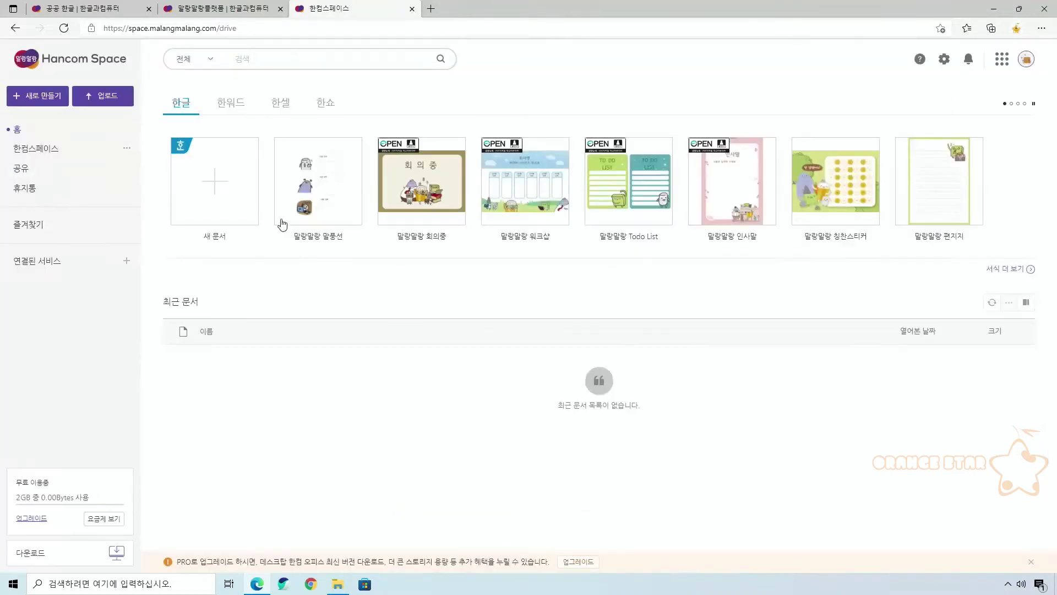
click(225, 105)
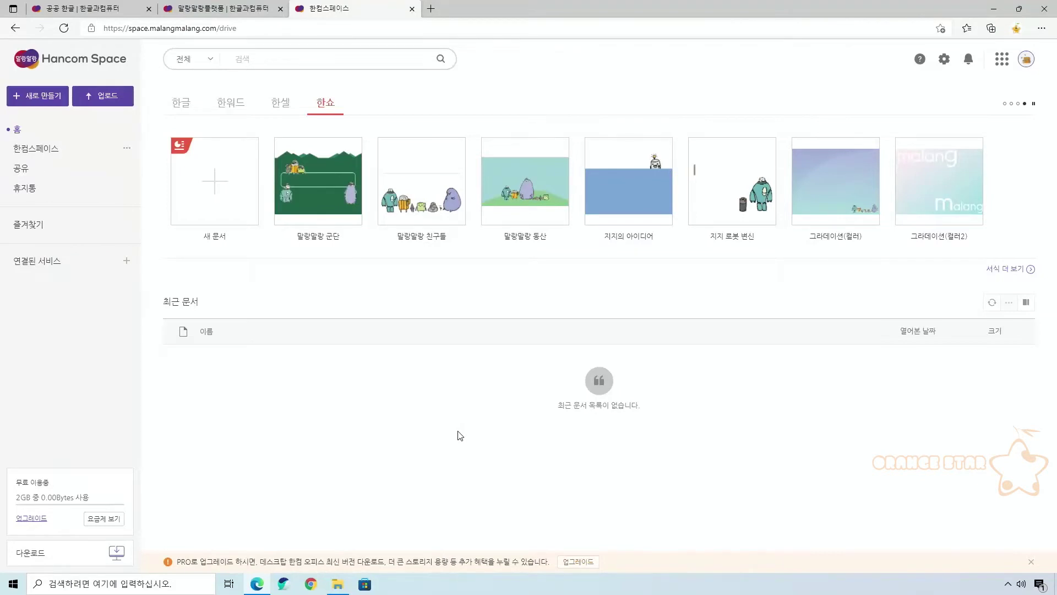
Create a new 한글 document named "테스트 문서" in hwpx format.
click(44, 99)
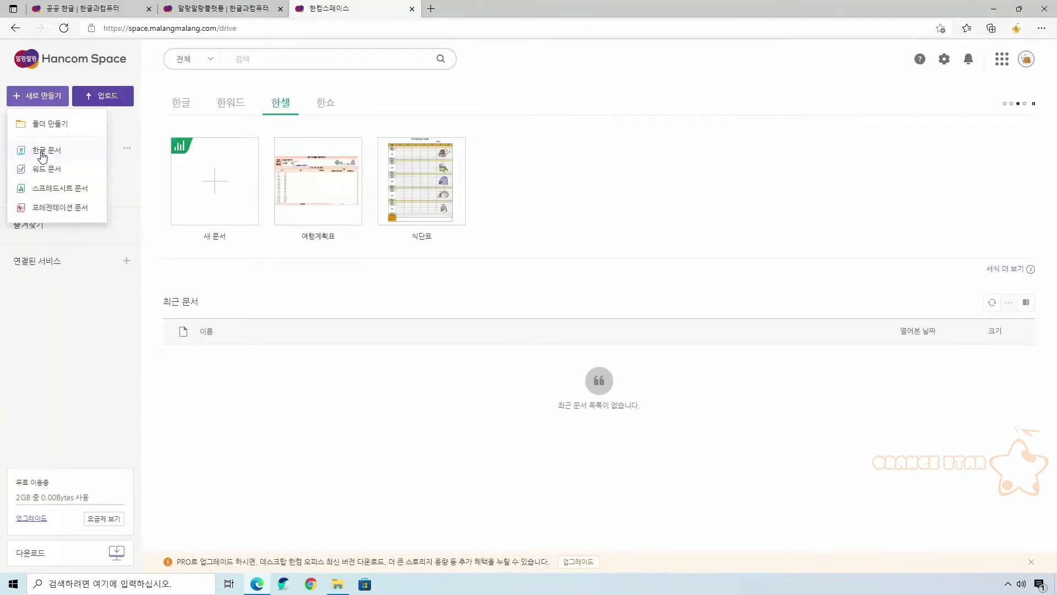
click(42, 155)
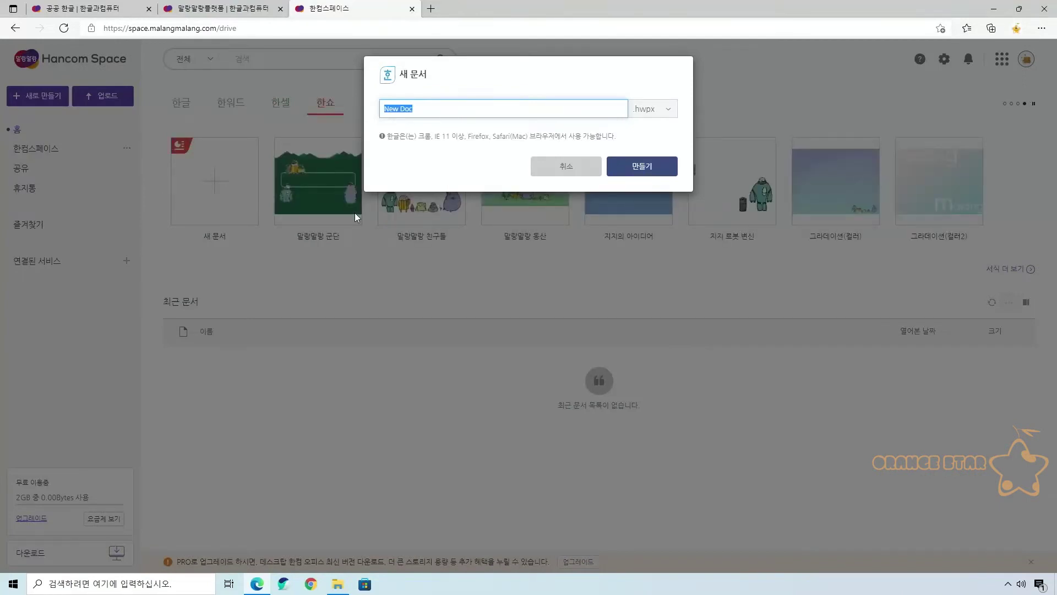
text(테스트 문서)
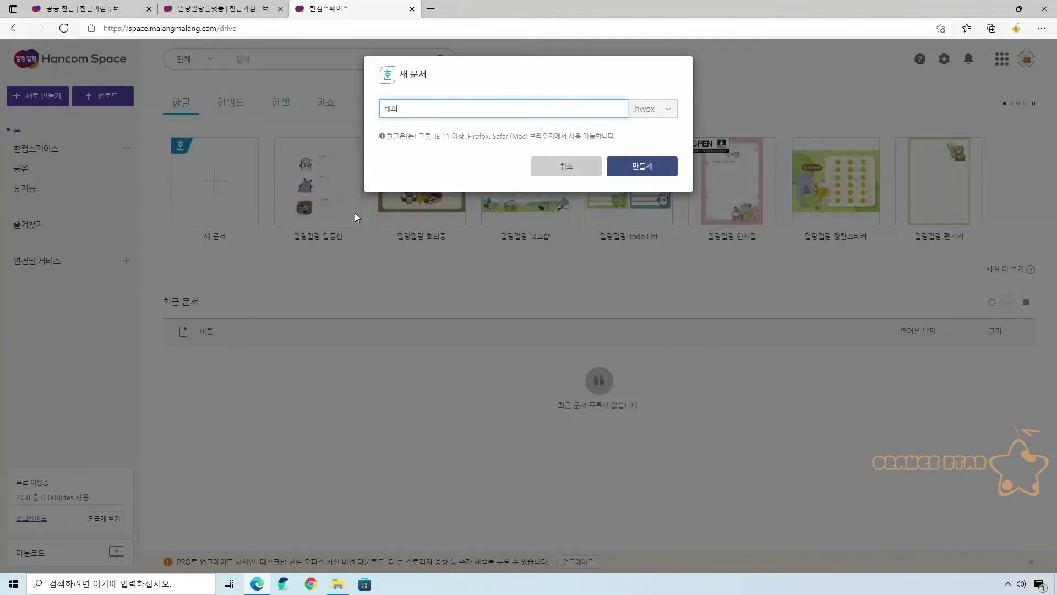
click(645, 166)
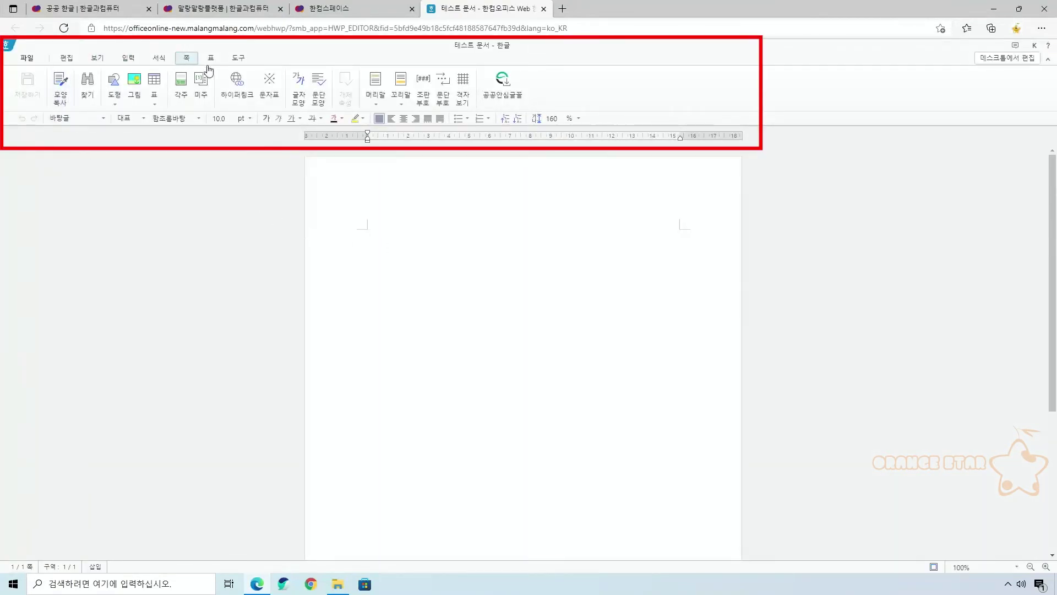
Look over the insert and page commands, and write "오렌지스타 문서" on the document's first line.
click(127, 58)
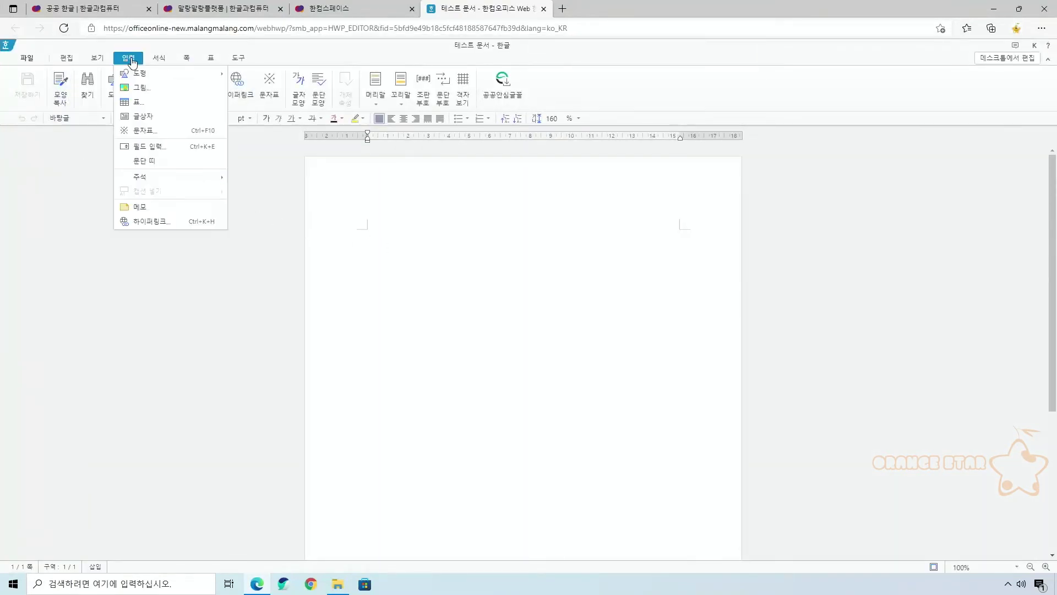
click(194, 60)
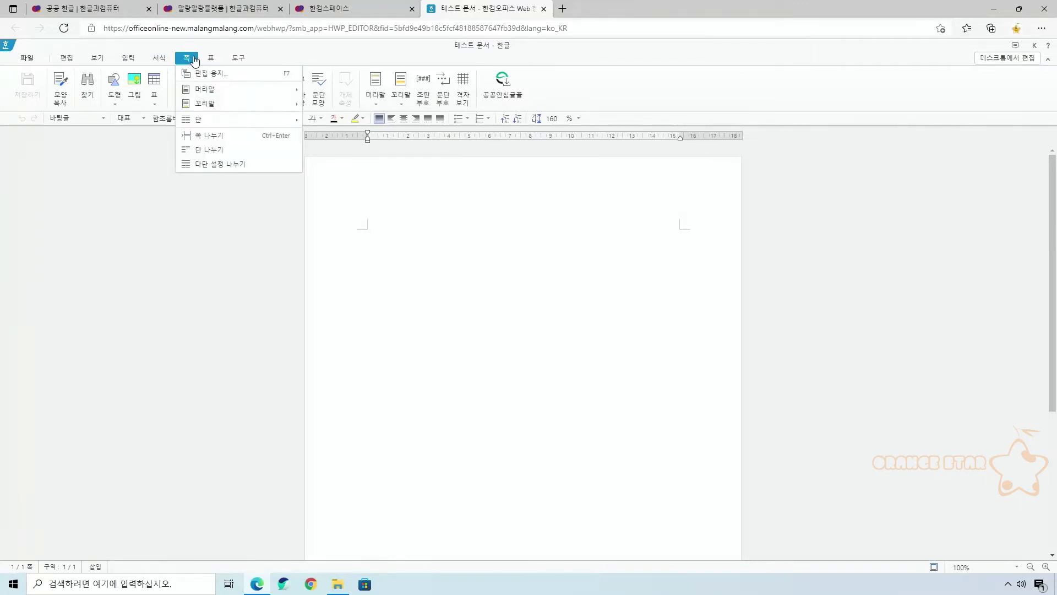
click(395, 263)
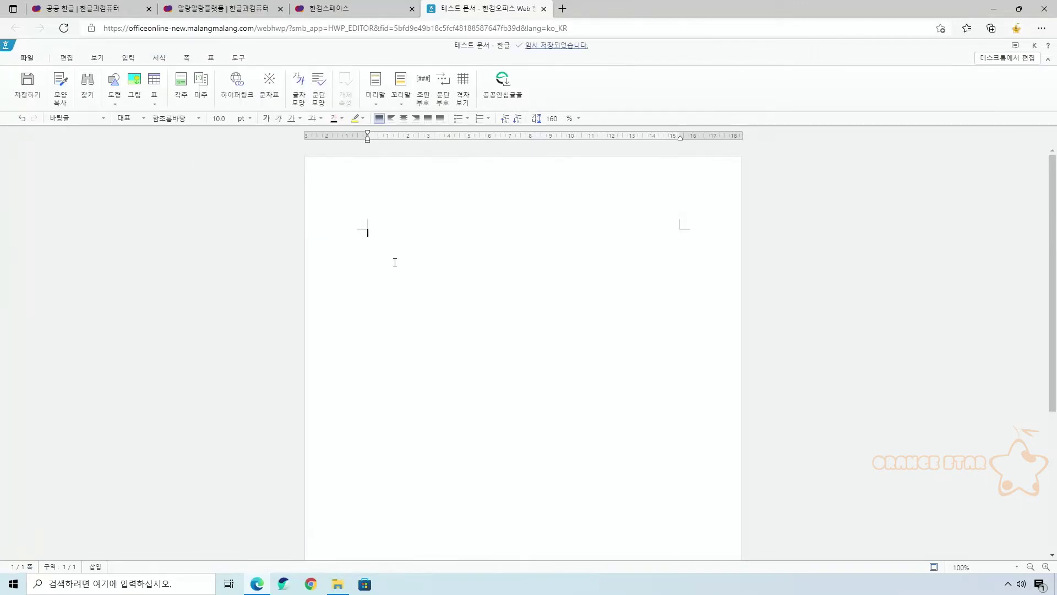
text(오렌지스타 문서)
Open the 한컴애셋 page for 공공안심글꼴 and browse the downloadable web fonts.
click(512, 92)
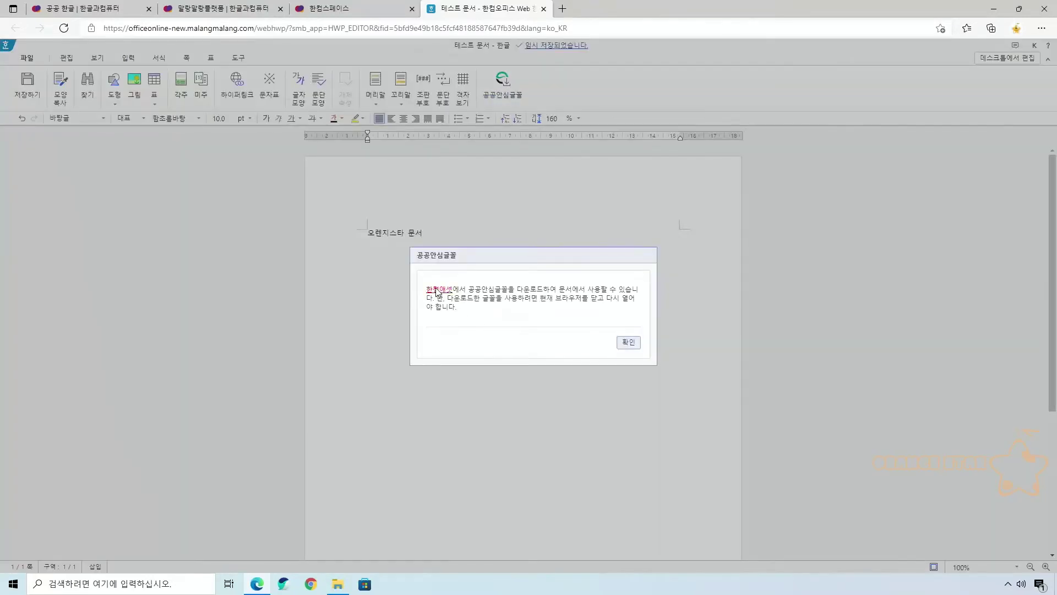
click(438, 292)
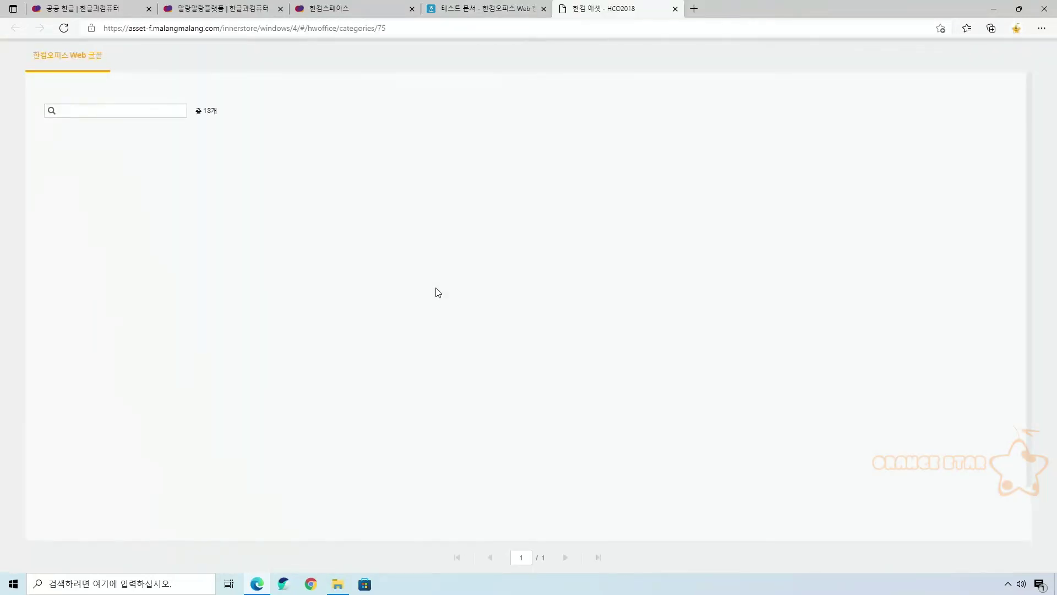
scroll(438, 292, down, 1)
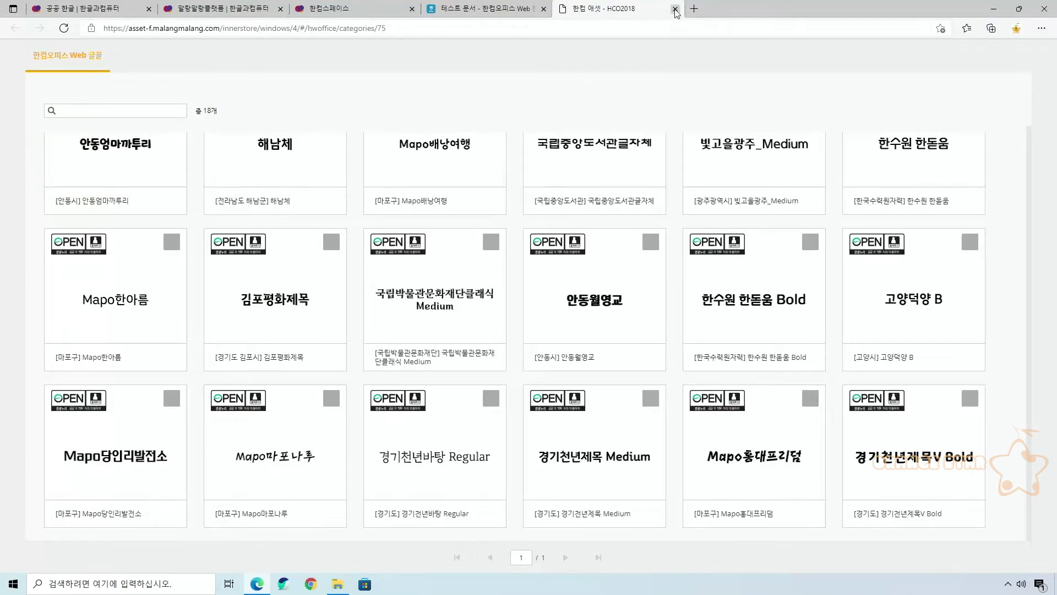
Close the web font page and the 공공안심글꼴 notice, and leave the "테스트 문서" editor.
click(674, 9)
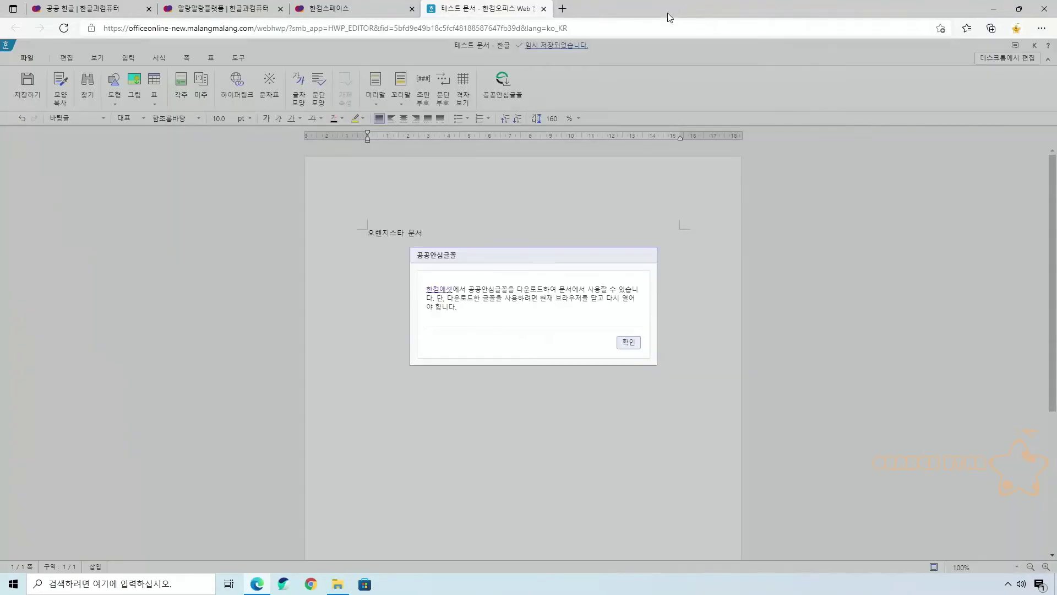
click(628, 342)
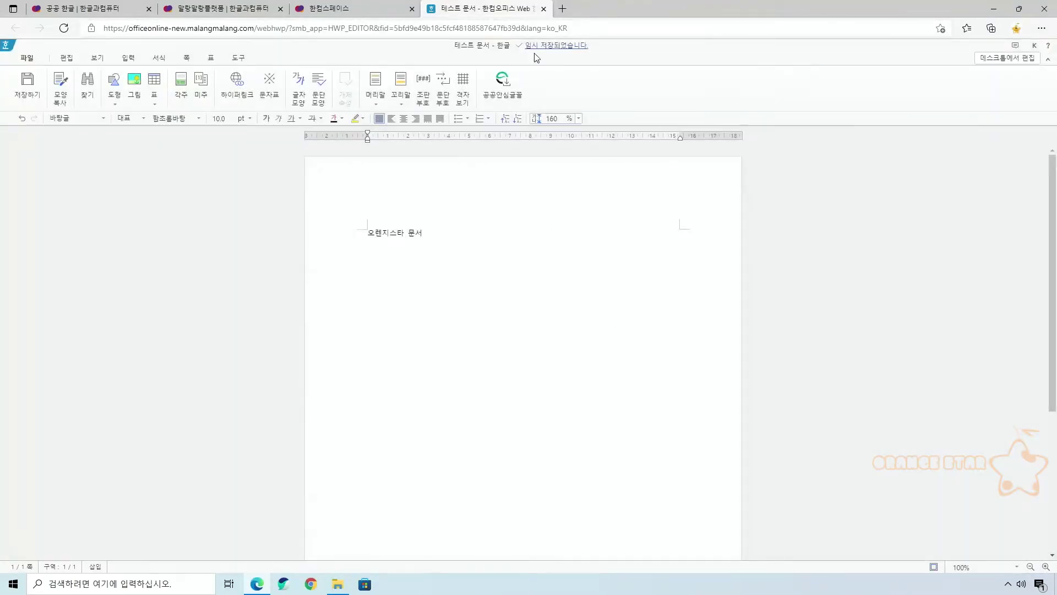
click(543, 9)
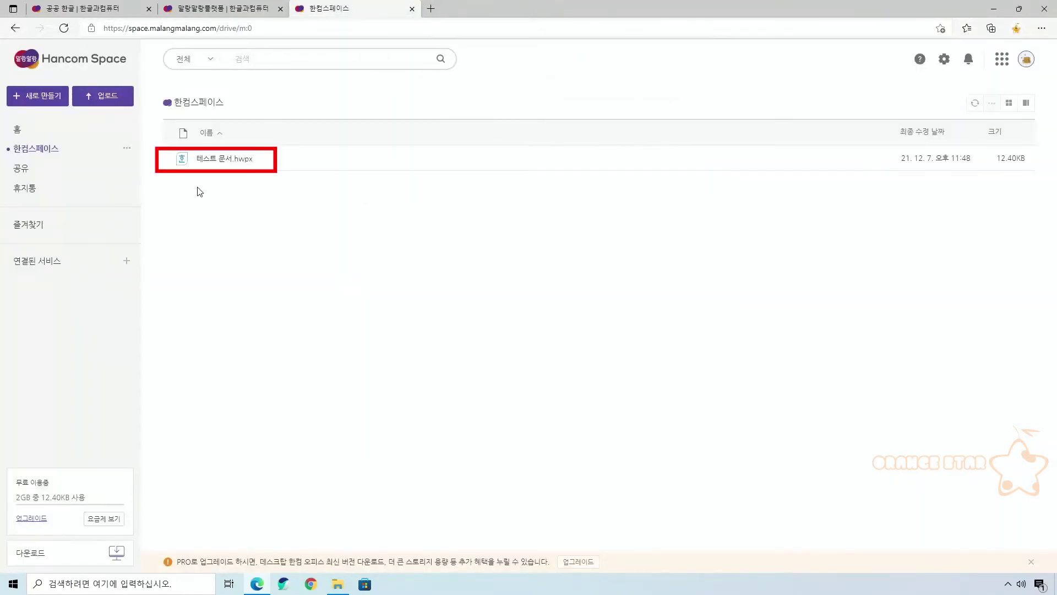
Open "테스트 문서.hwpx" from the storage for editing in 한컴오피스 Web, and close the editor again.
click(218, 160)
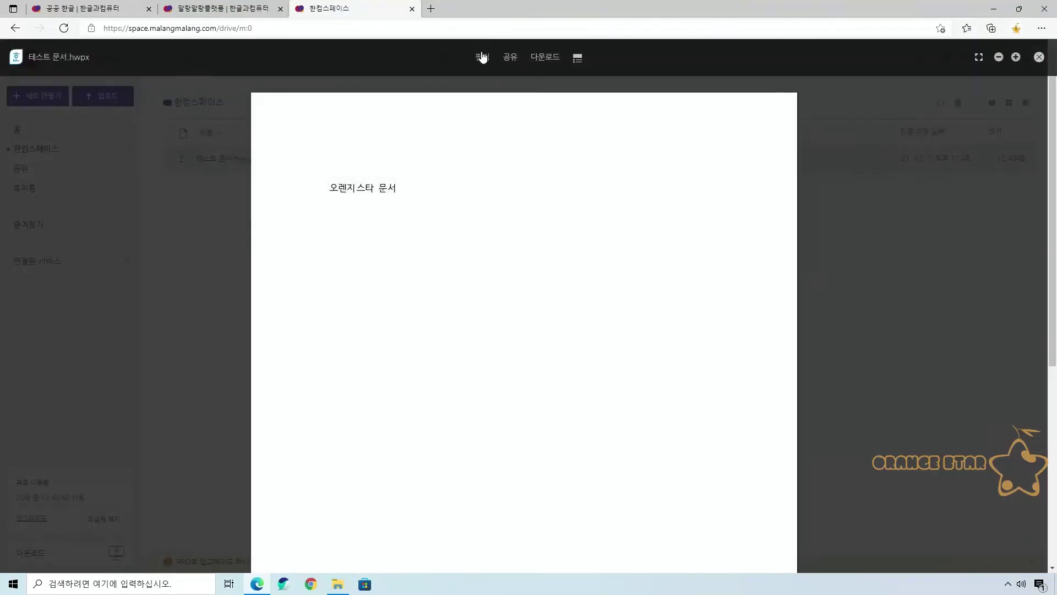
click(483, 56)
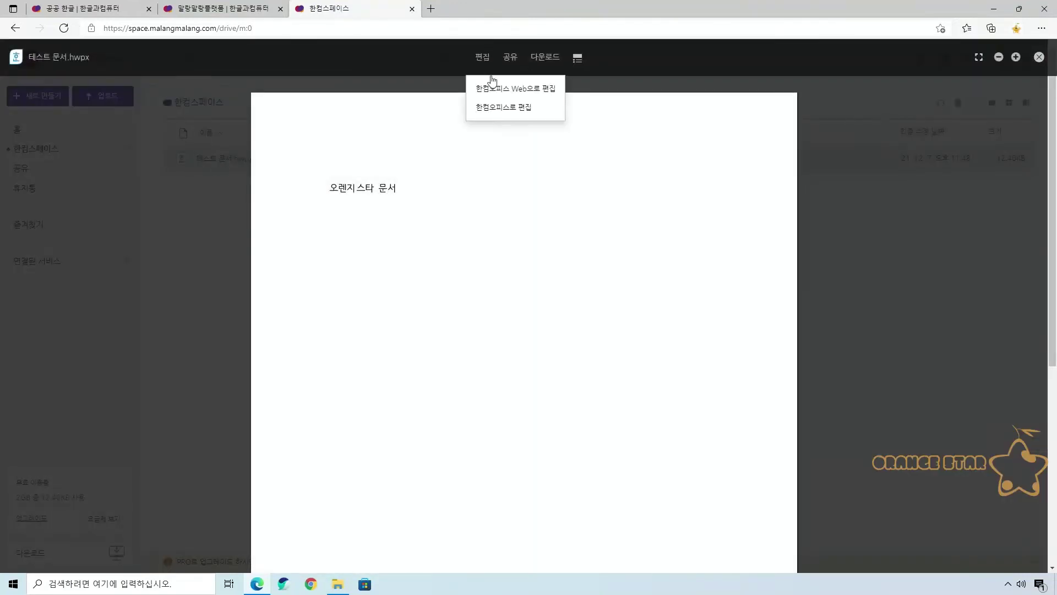
click(501, 98)
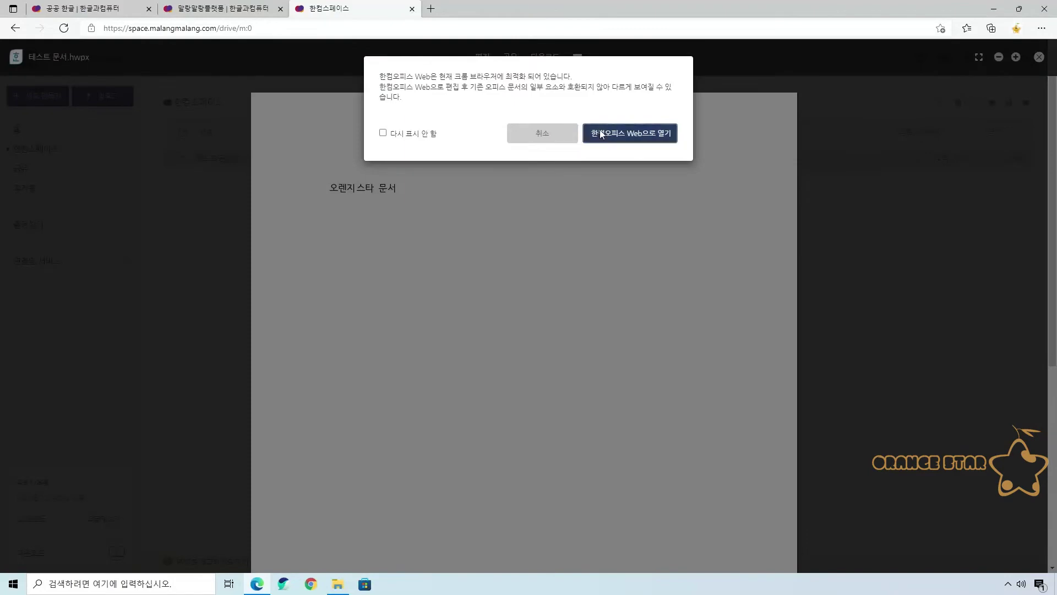
click(601, 132)
click(543, 8)
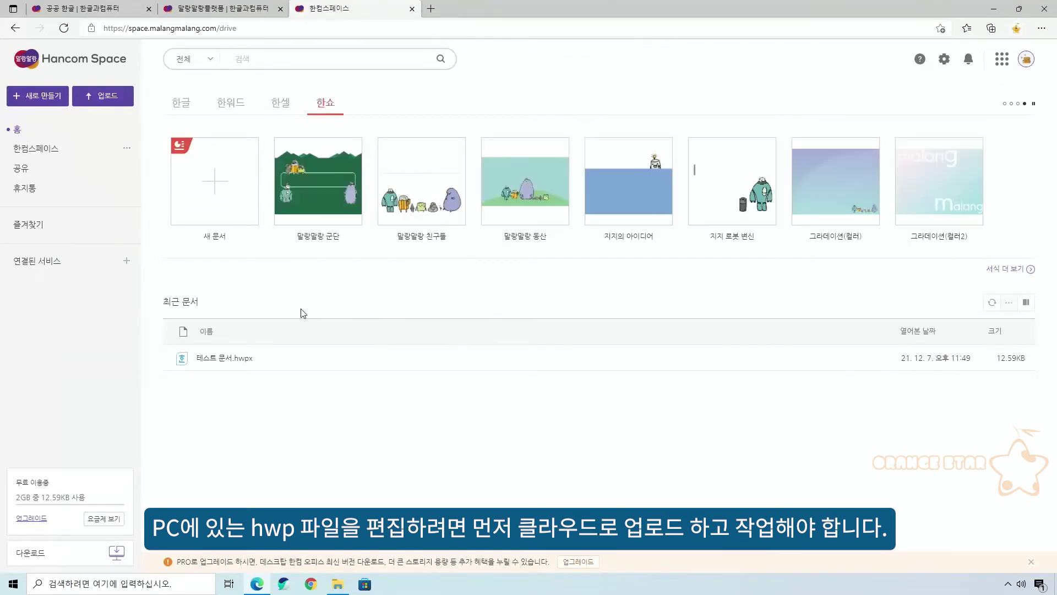
Upload the file "저속전기자동차 운행허가신청서.hwp" from the PC's 문서 folder to Hancom Space.
click(106, 104)
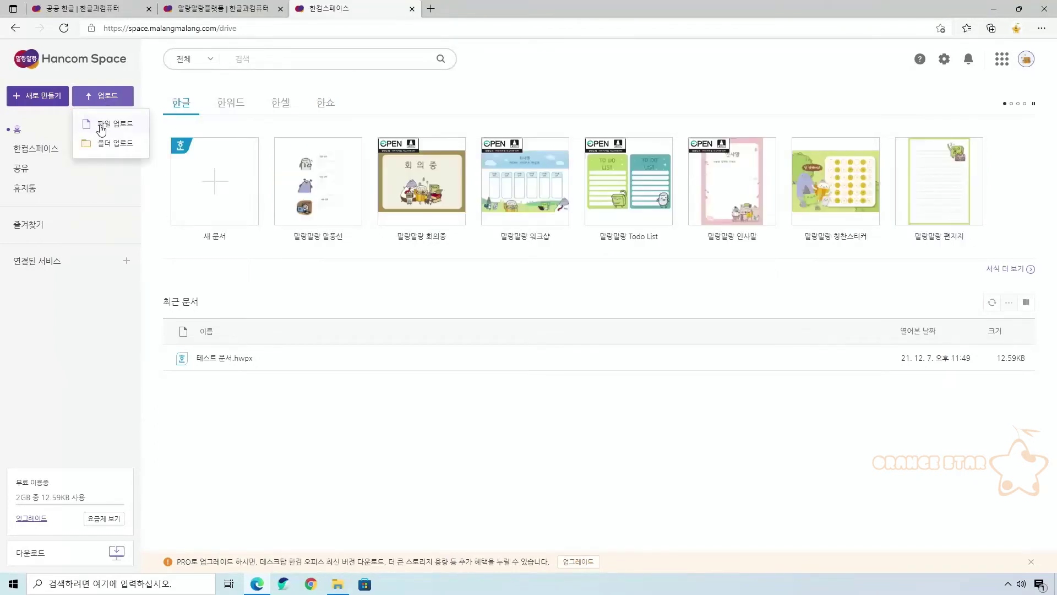
click(102, 128)
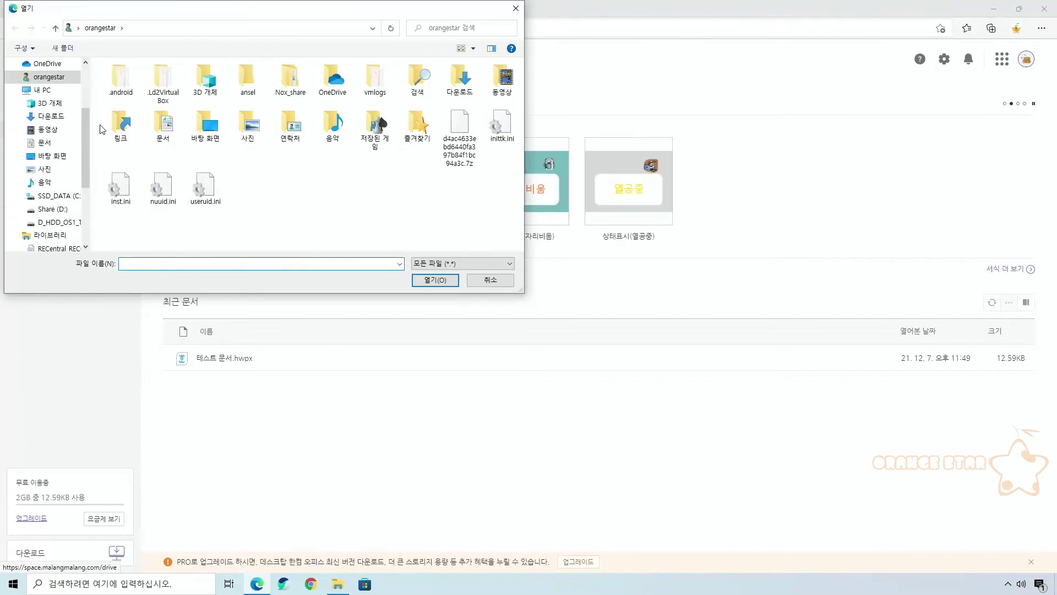
click(44, 143)
click(165, 127)
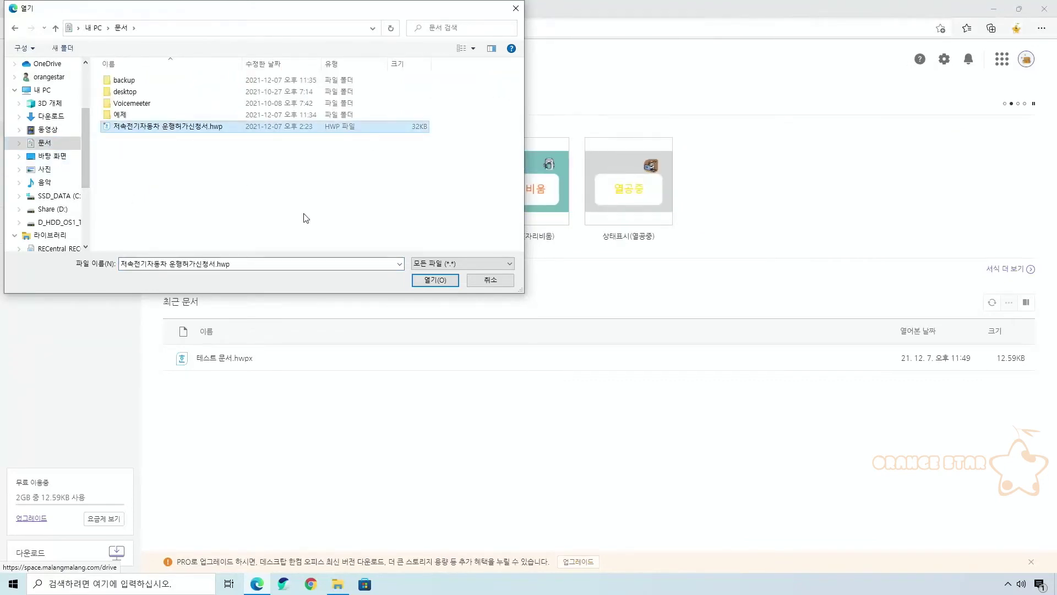
click(435, 280)
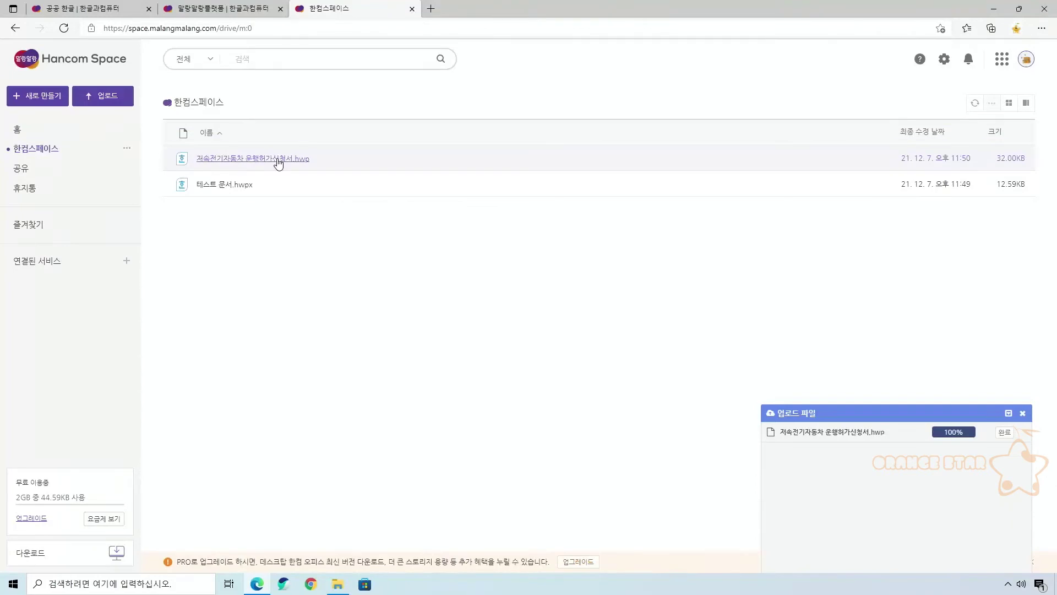
Open the uploaded "저속전기자동차 운행허가신청서.hwp" for editing in 한컴오피스 Web, choosing not to show the compatibility notice again.
click(278, 159)
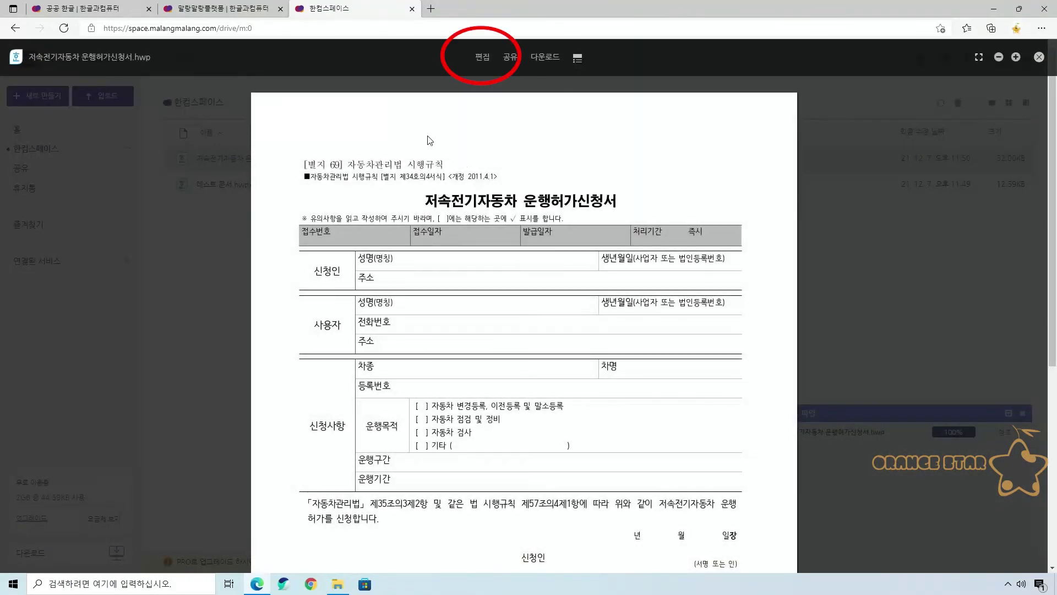
click(484, 58)
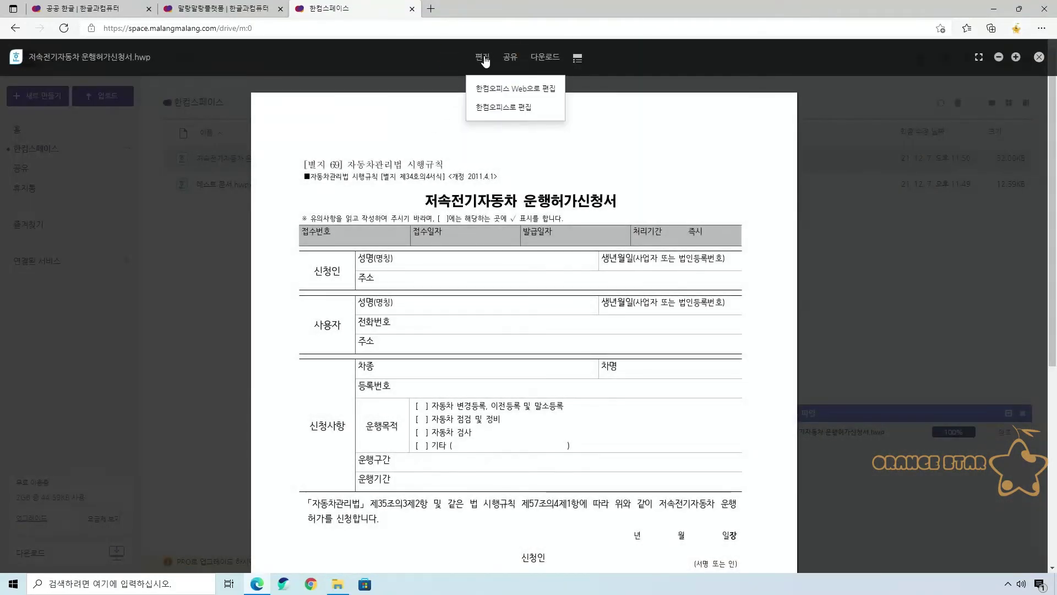
click(495, 93)
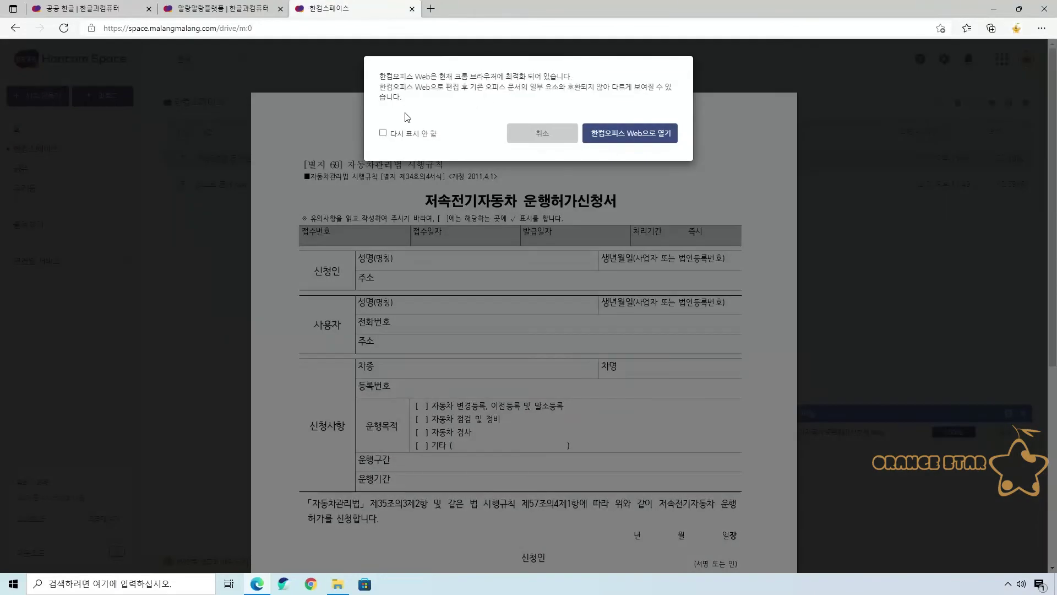
click(383, 136)
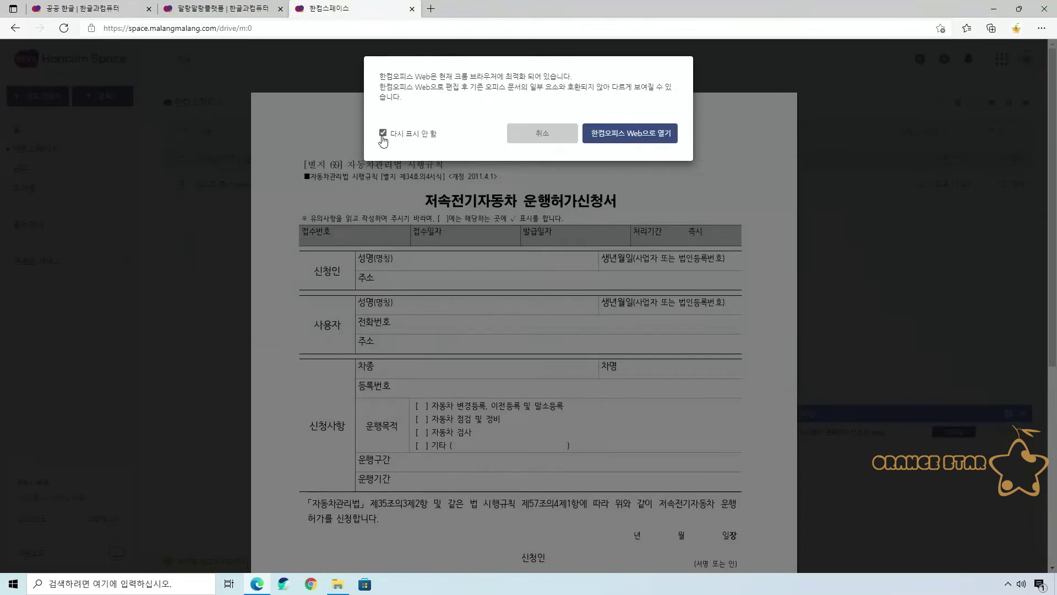
click(619, 136)
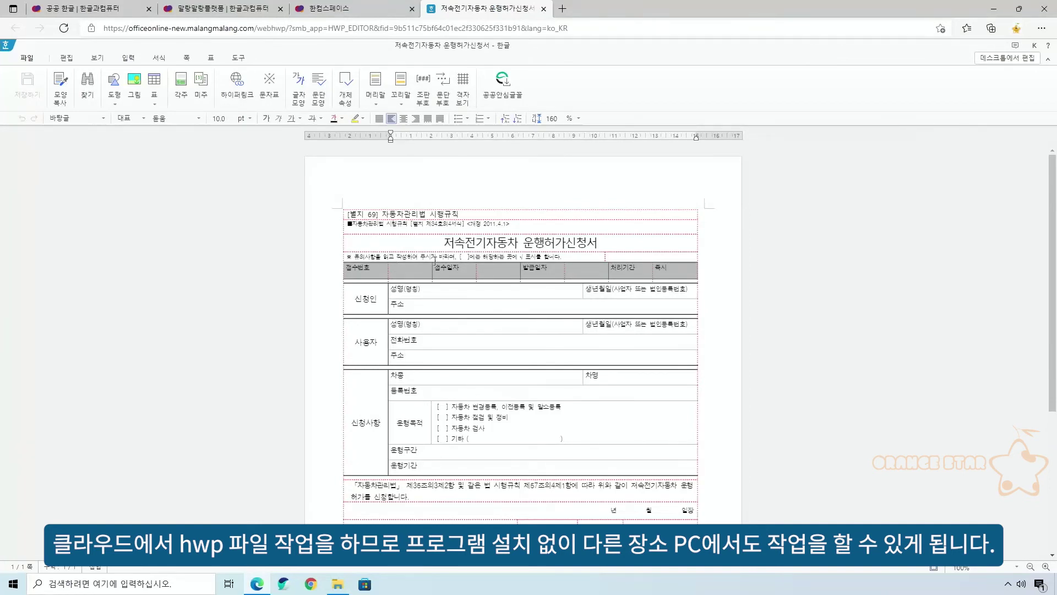
Look over the application form's file commands, such as download and PDF export, and close the editor and the preview.
click(27, 58)
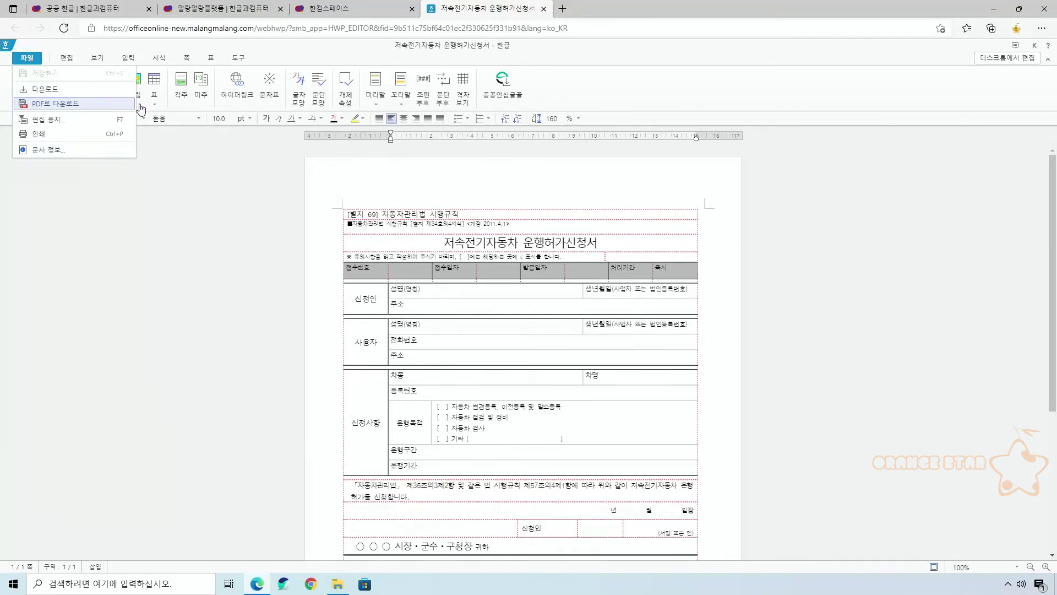
click(33, 110)
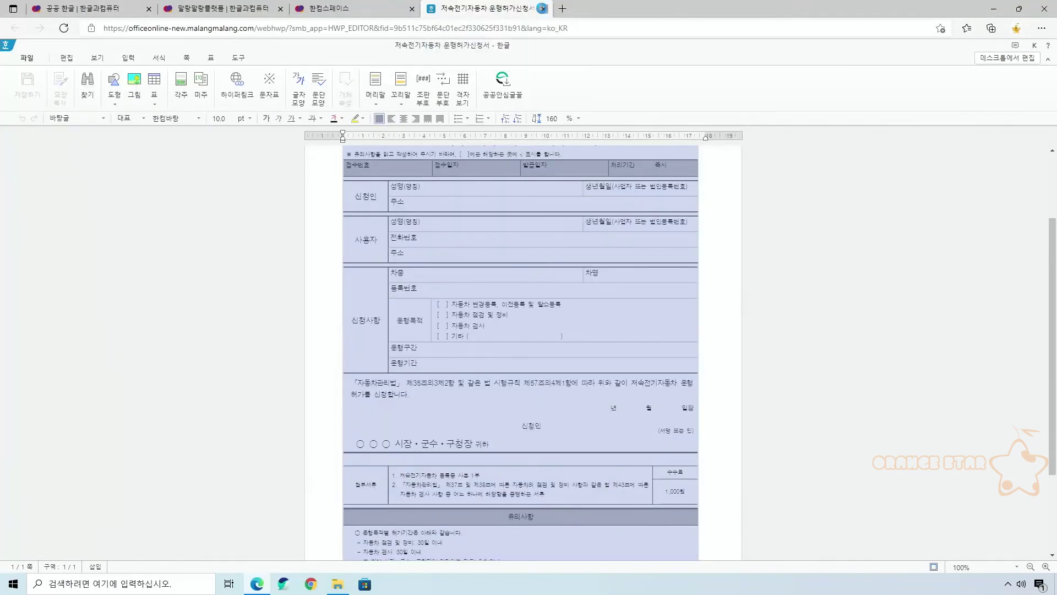
click(543, 10)
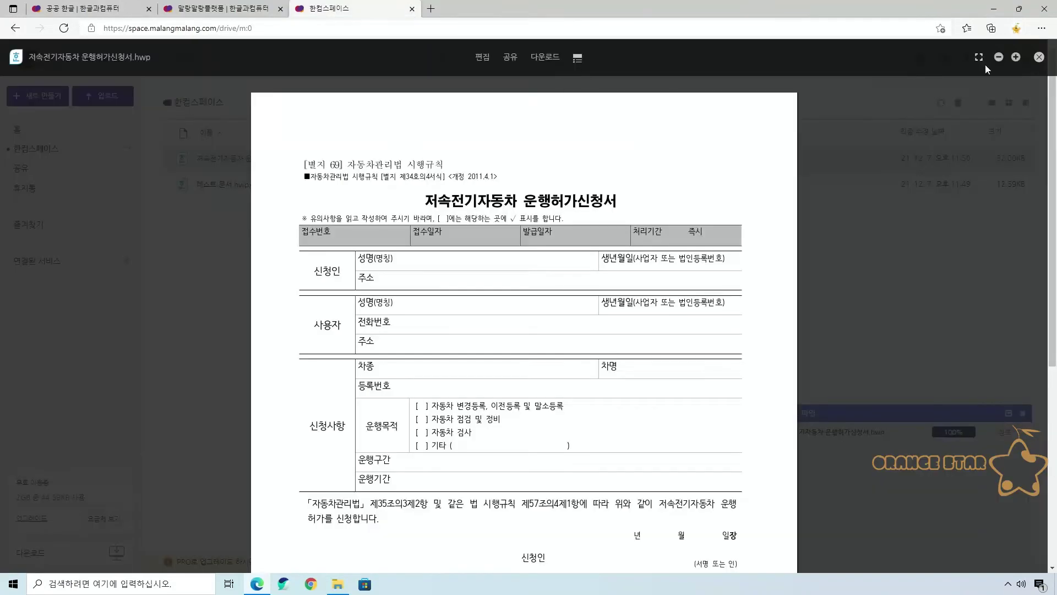
click(1040, 57)
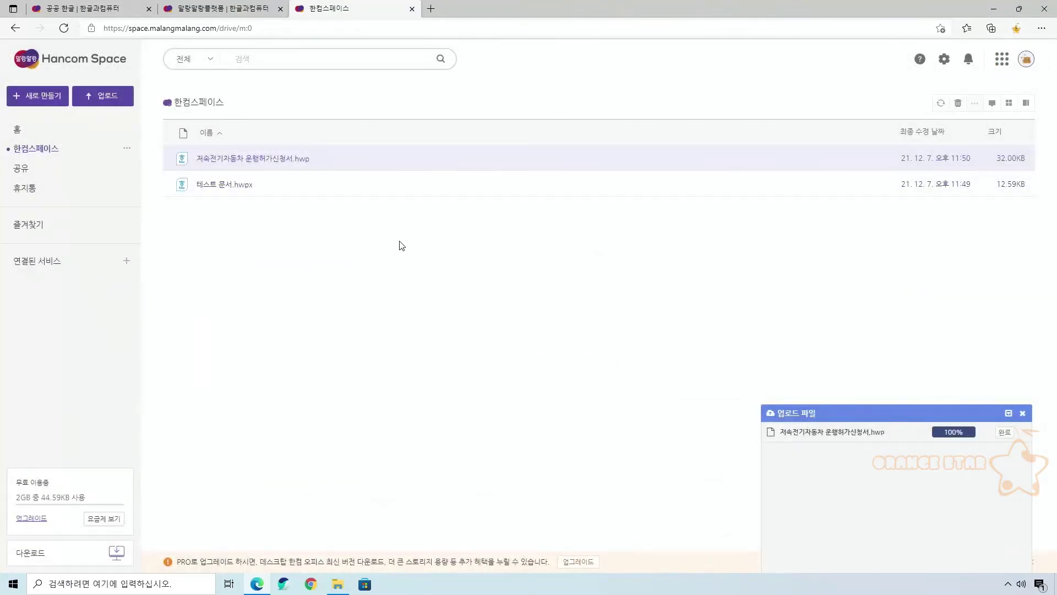
Return to the Hancom Space home and browse the 한워드, 한셀, 한쇼 and 한글 document templates.
click(17, 130)
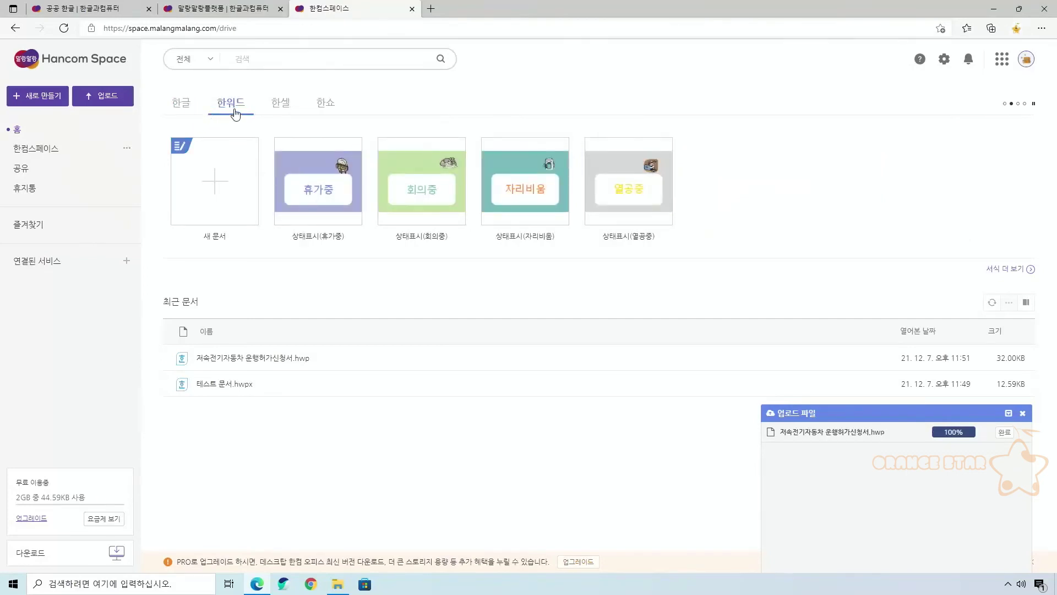
click(278, 106)
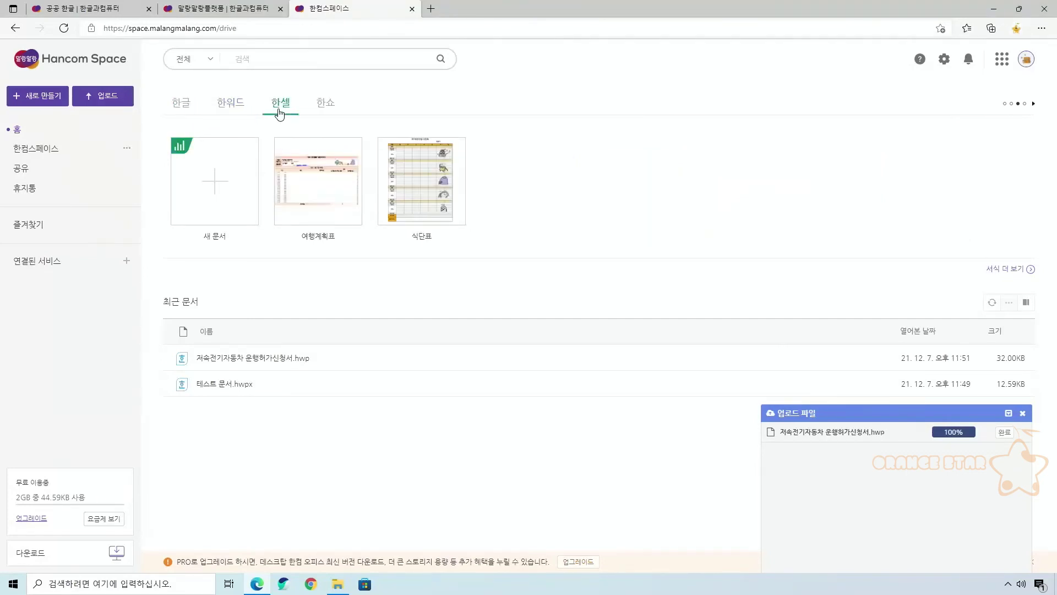
click(325, 109)
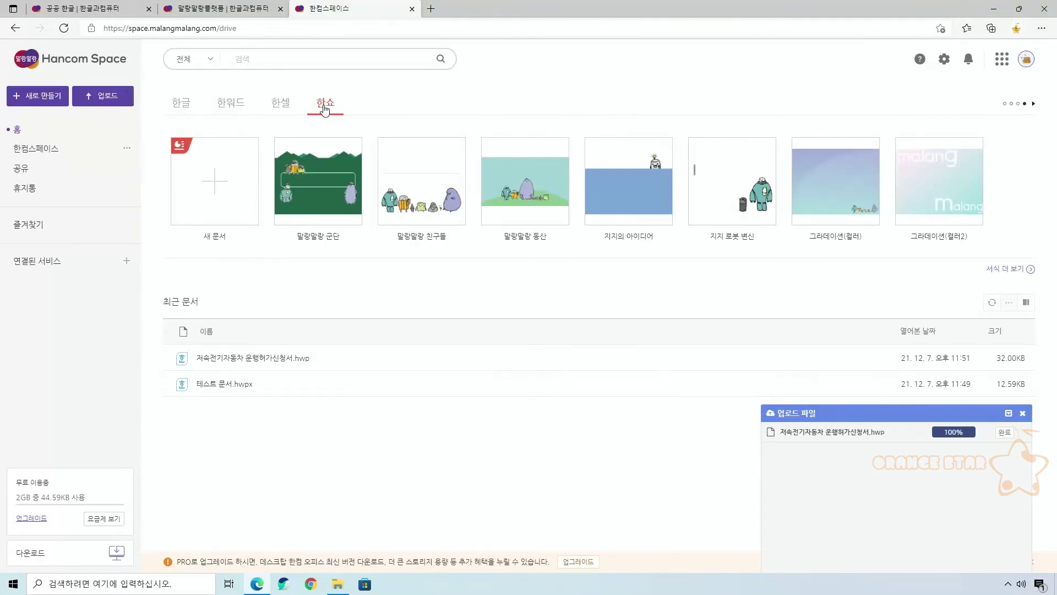
click(230, 109)
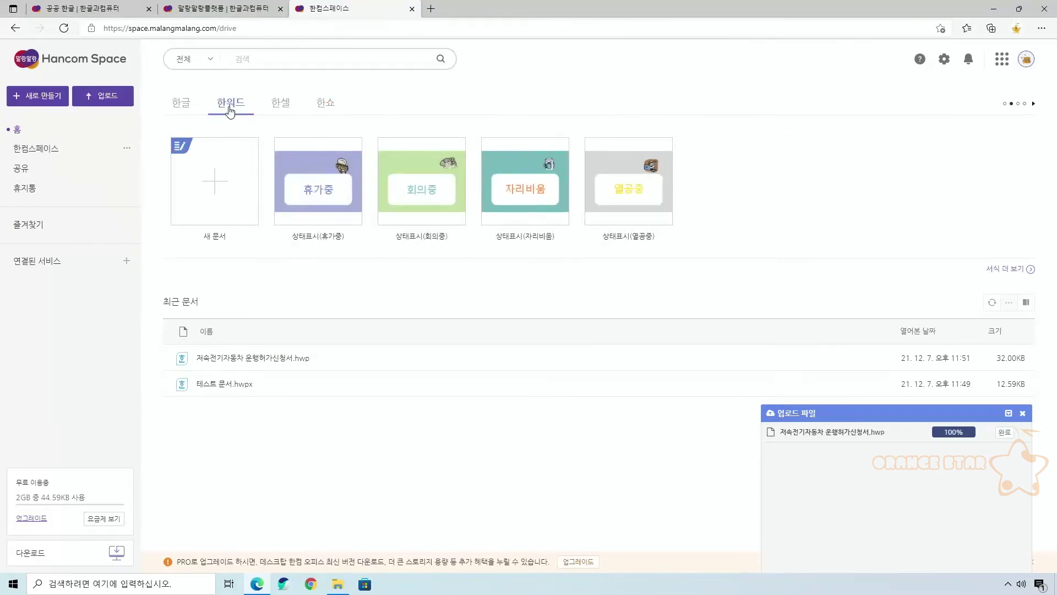
click(281, 106)
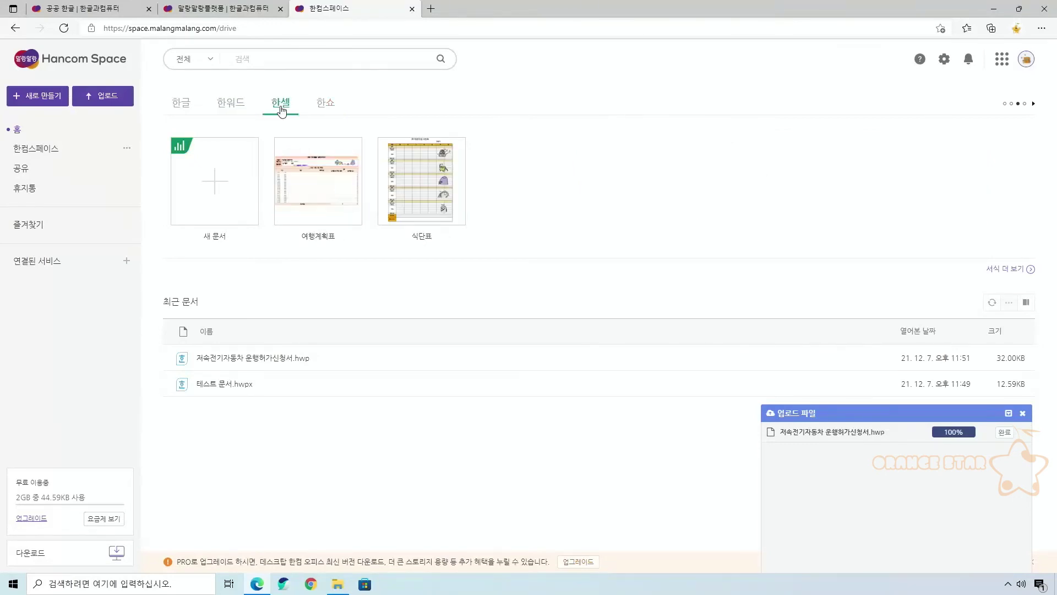
click(327, 107)
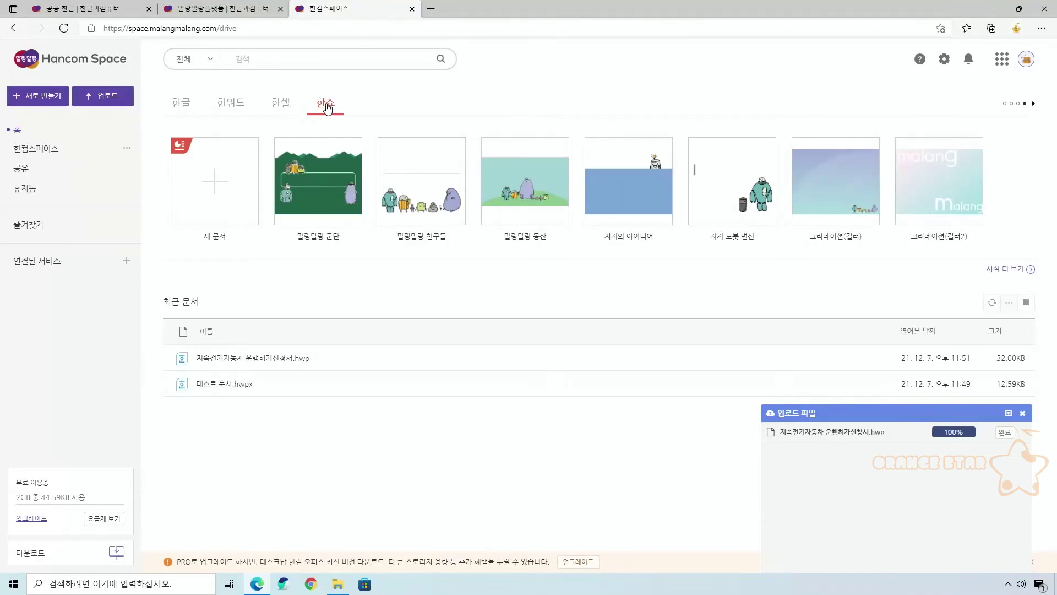
click(279, 110)
click(183, 109)
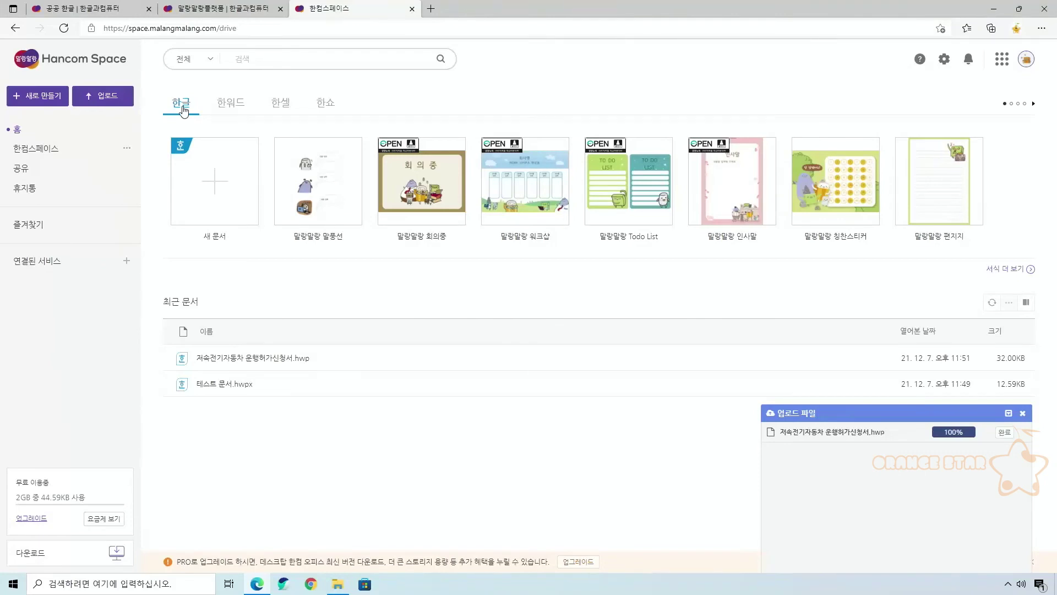
Delete "테스트 문서.hwpx" from the 한컴스페이스 storage.
click(47, 157)
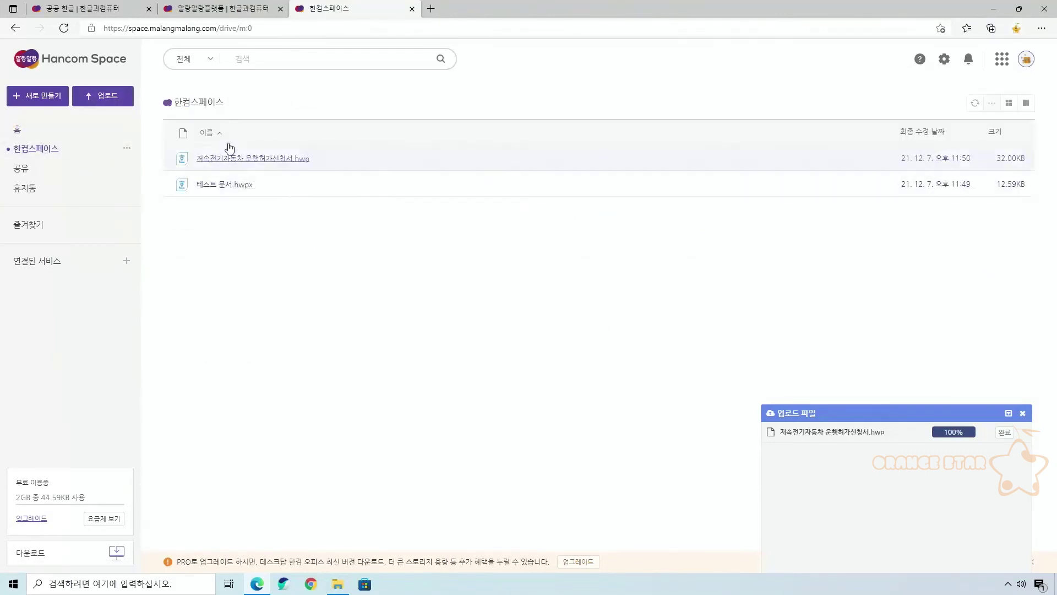
right_click(301, 190)
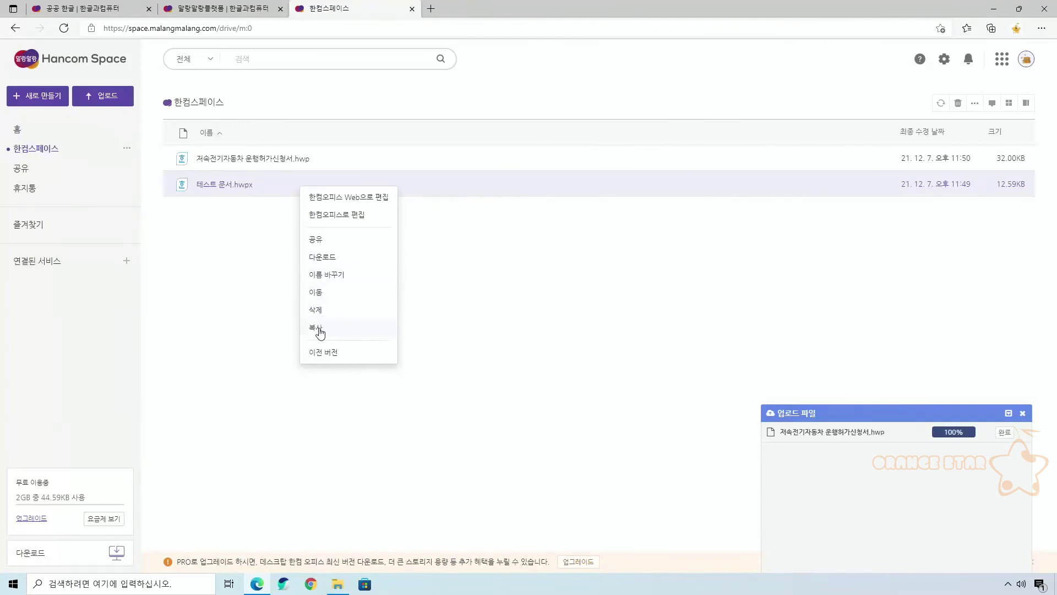
click(318, 310)
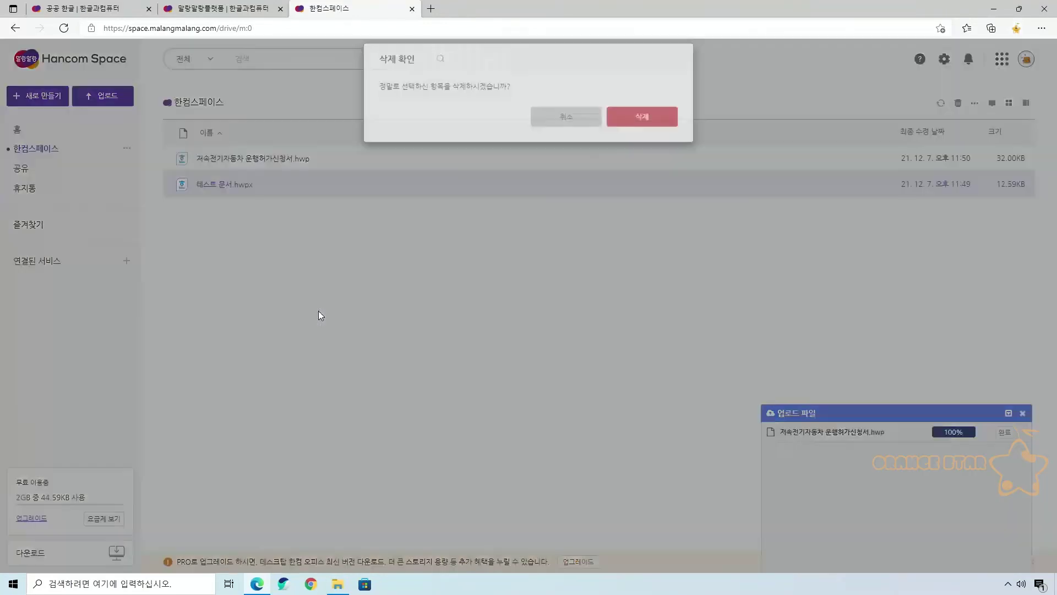
click(623, 130)
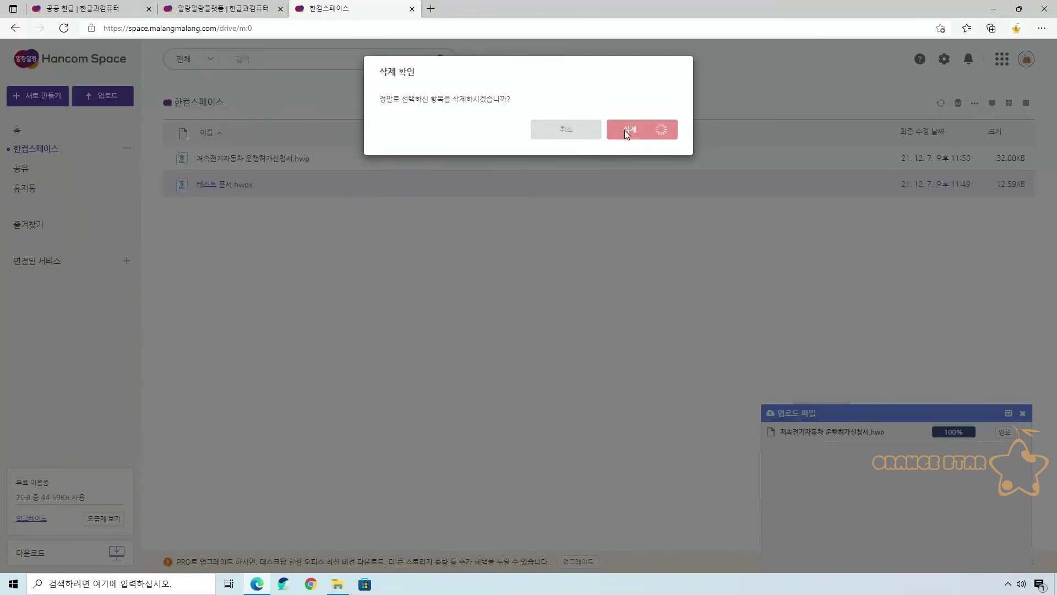